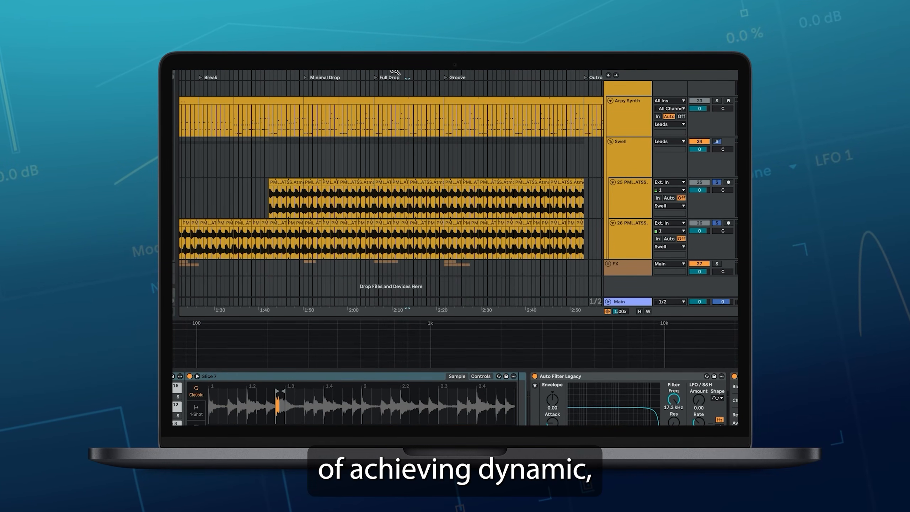
pyautogui.moveTo(395, 71); pyautogui.dragTo(406, 215)
pyautogui.scroll(15, 418, 226)
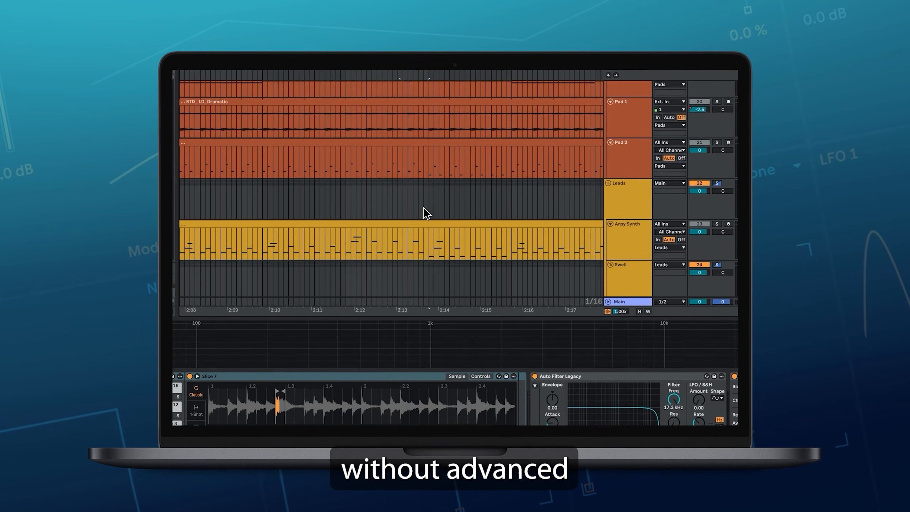
pyautogui.click(345, 200)
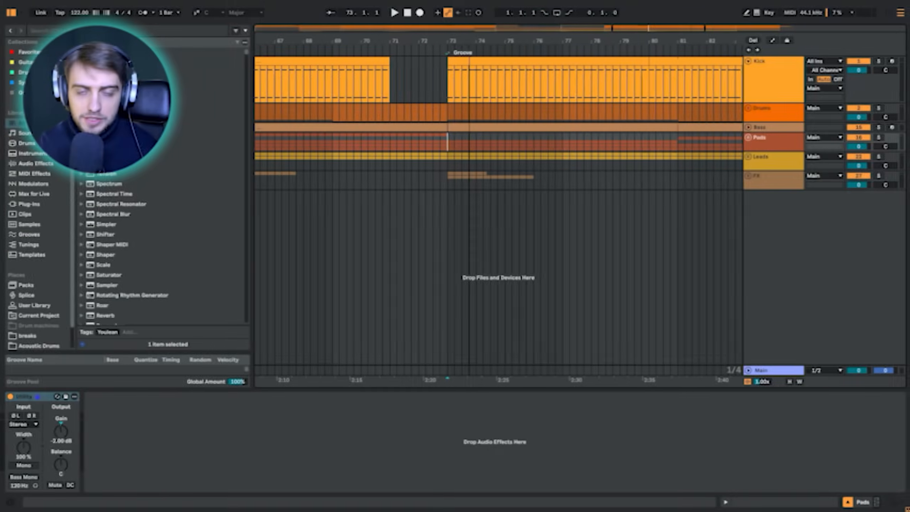
# Step: Play back the arrangement from bar 55 through the Minimal Drop and Full Drop sections
pyautogui.moveTo(553, 40); pyautogui.dragTo(470, 59)
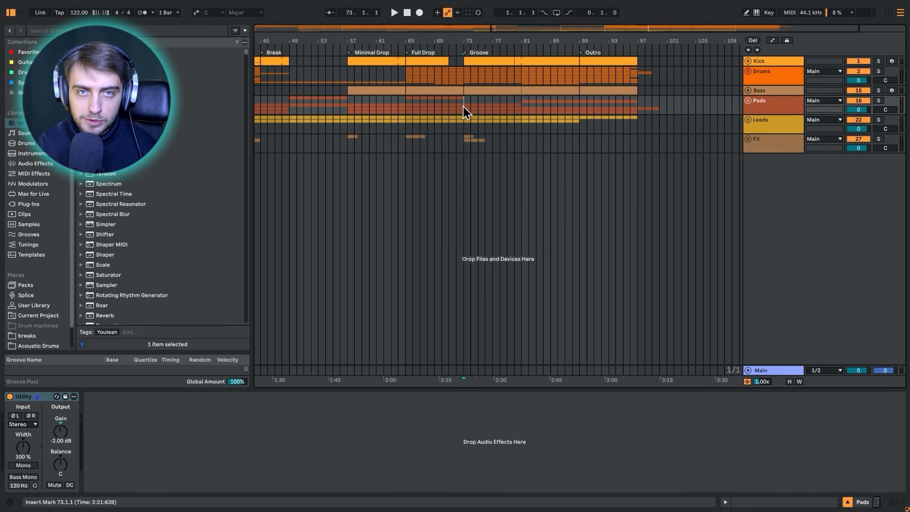
pyautogui.moveTo(396, 41)
pyautogui.mouseDown()
pyautogui.moveTo(381, 65)
pyautogui.moveTo(364, 40)
pyautogui.mouseUp()
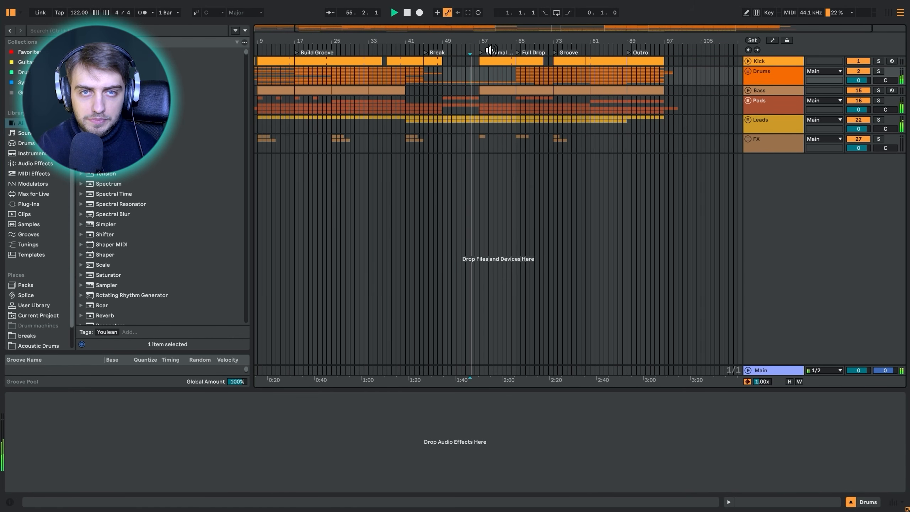
pyautogui.moveTo(492, 42); pyautogui.dragTo(456, 42)
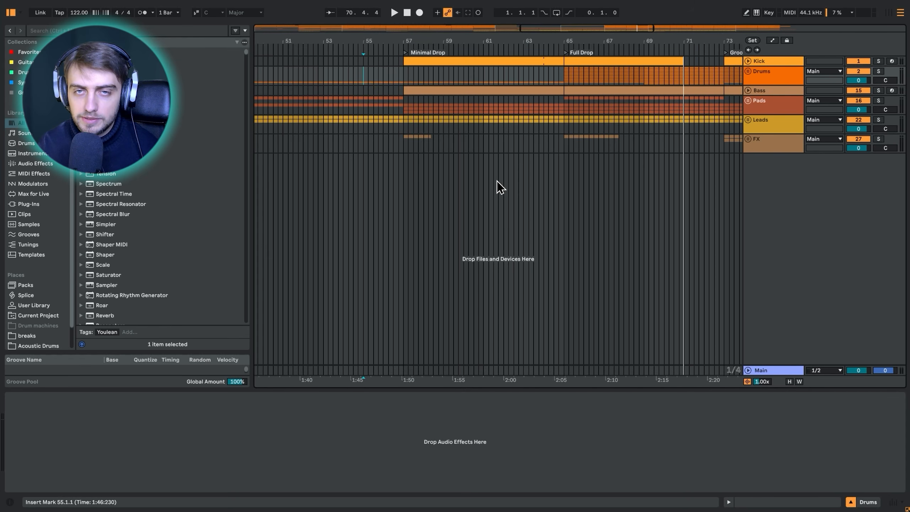
# Step: Solo the Kick and Drums tracks together, play them from the Full Drop, and unfold the Drums group
pyautogui.keyDown('ctrl'); pyautogui.click(879, 61); pyautogui.keyUp('ctrl')
pyautogui.press('space')
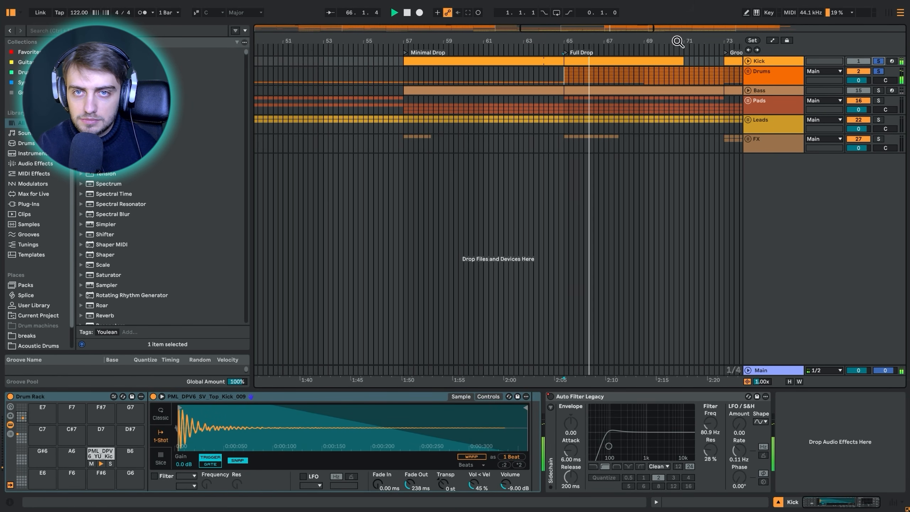
pyautogui.moveTo(678, 40); pyautogui.dragTo(650, 46)
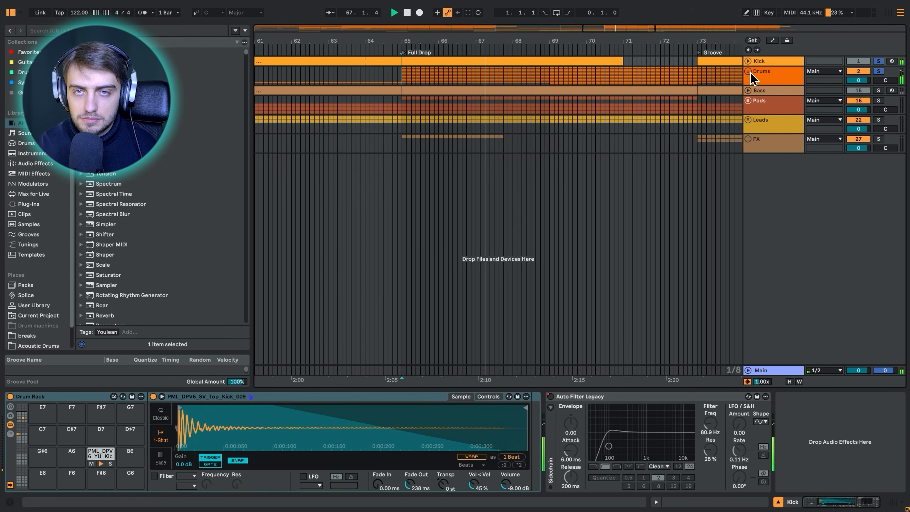
pyautogui.click(747, 71)
pyautogui.scroll(-4, 629, 220)
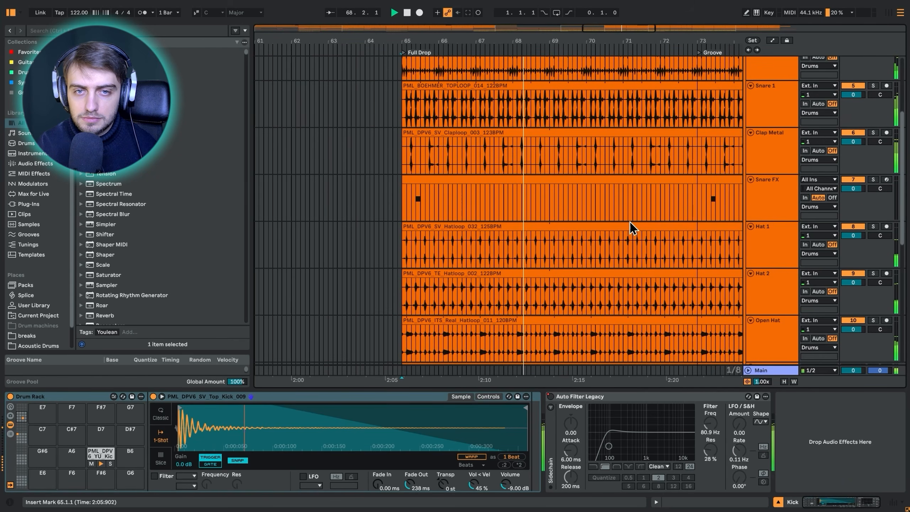
pyautogui.scroll(3, 631, 224)
pyautogui.press('space')
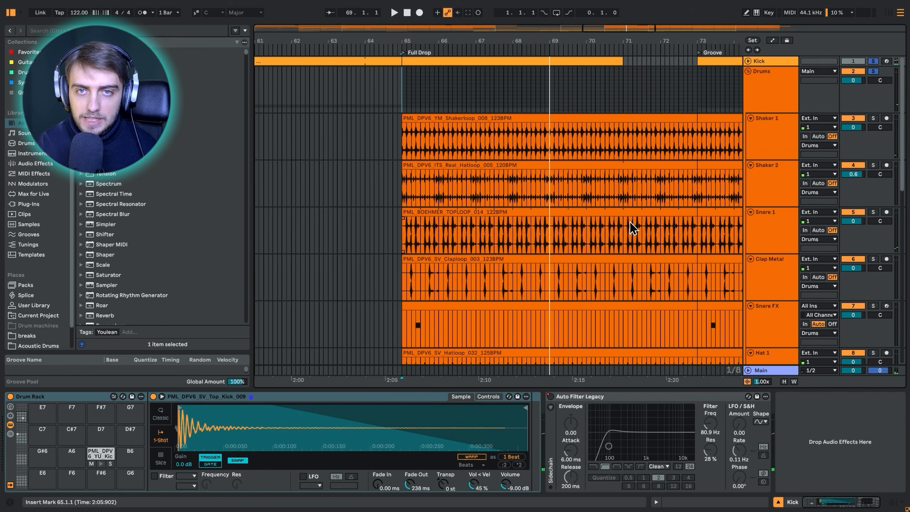
# Step: Solo only the Drums group and play a short passage from bar 65 while reviewing its tracks
pyautogui.click(874, 74)
pyautogui.scroll(-5, 591, 286)
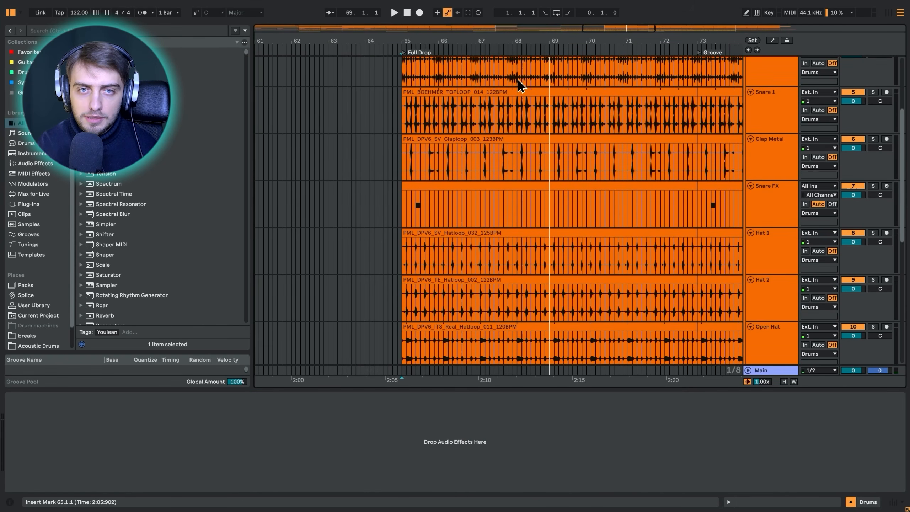
pyautogui.moveTo(510, 40); pyautogui.dragTo(489, 39)
pyautogui.scroll(-5, 465, 237)
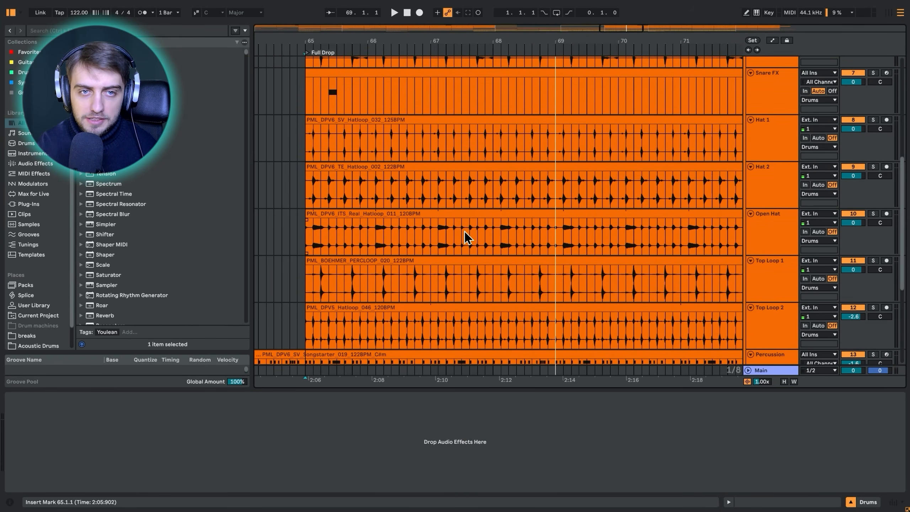
pyautogui.press('space')
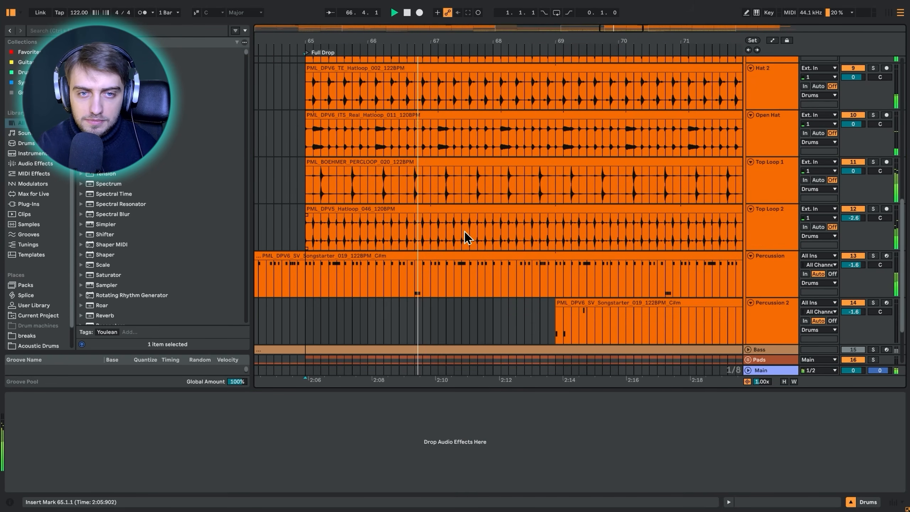
pyautogui.press('space')
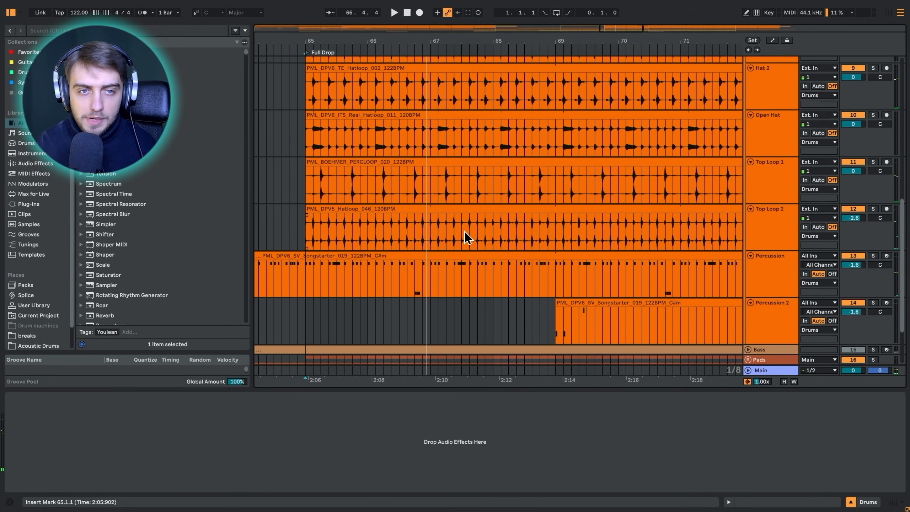
# Step: Solo the Percussion track and play it from the start of the Full Drop at bar 65
pyautogui.click(311, 281)
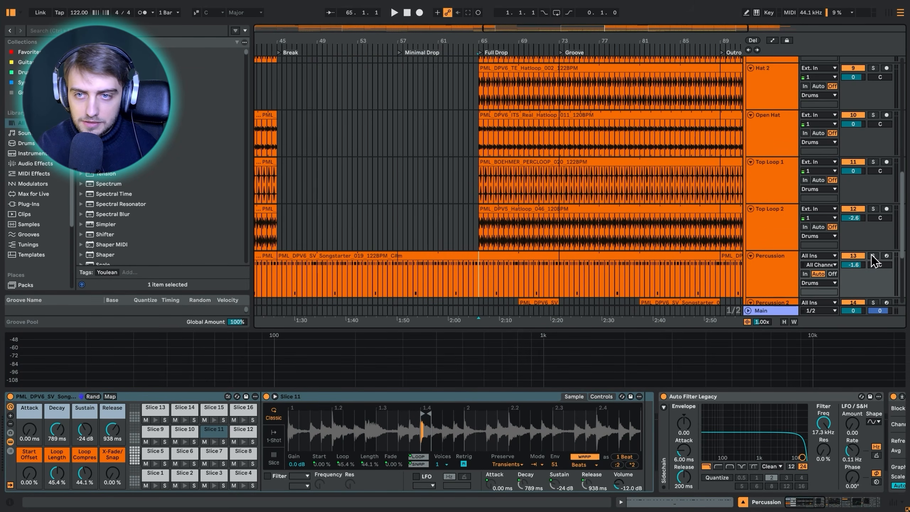
pyautogui.click(873, 256)
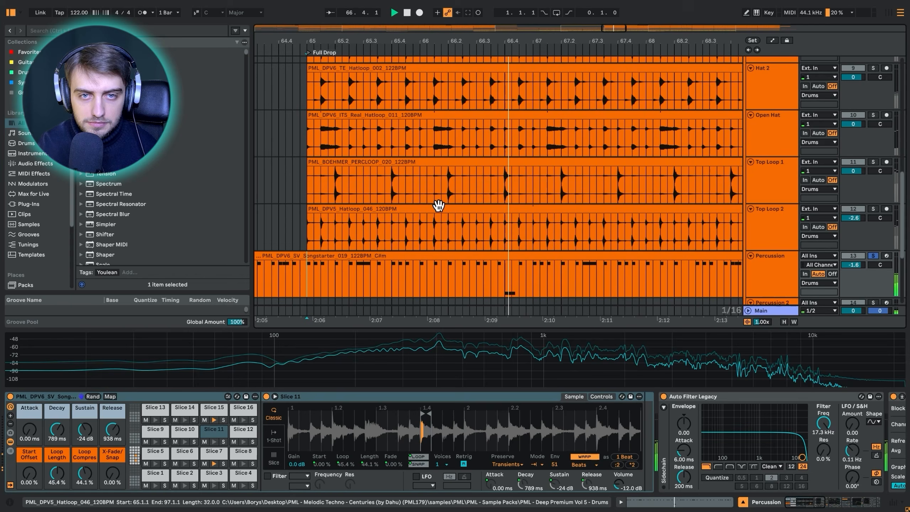
pyautogui.press('space')
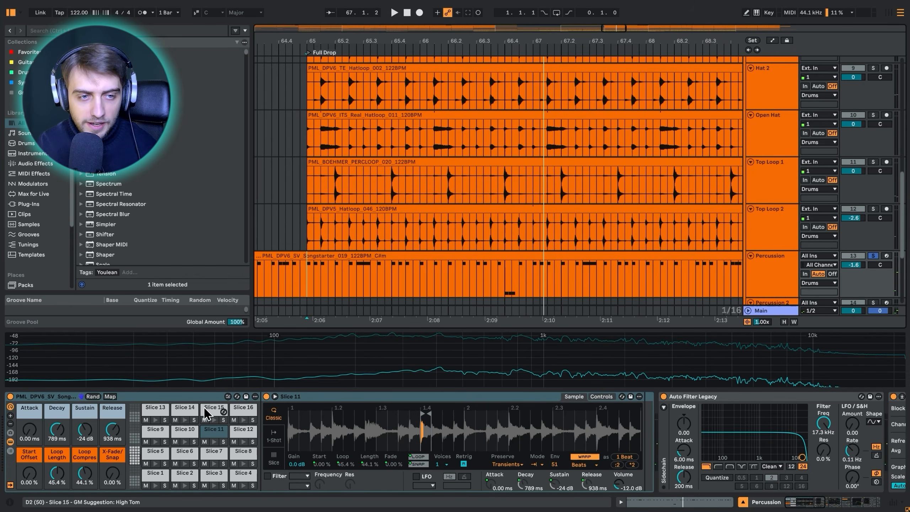
# Step: Audition the Slice 15 and Slice 7 pads in the Percussion track's drum rack
pyautogui.click(211, 412)
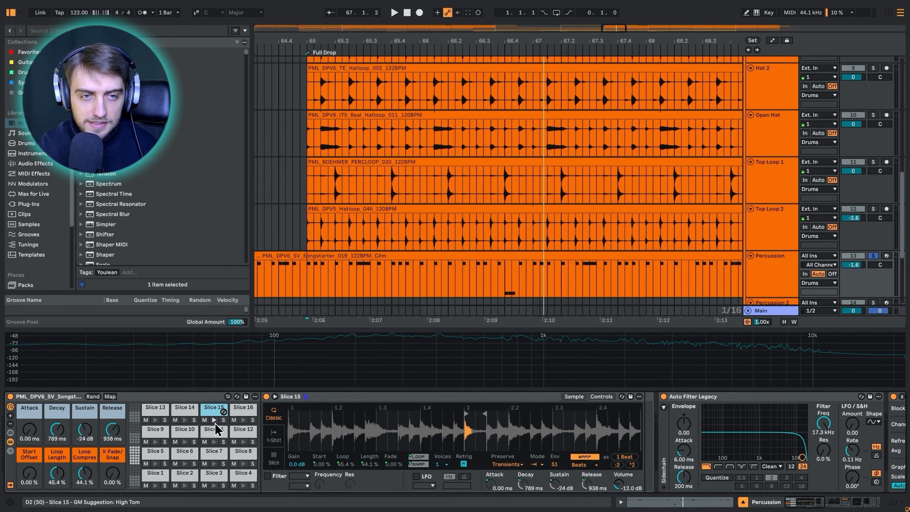
pyautogui.click(214, 462)
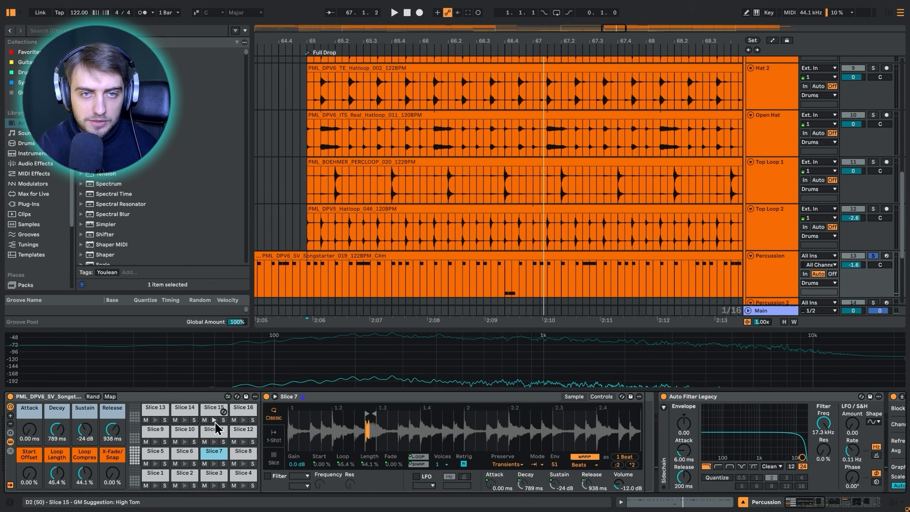
pyautogui.click(214, 463)
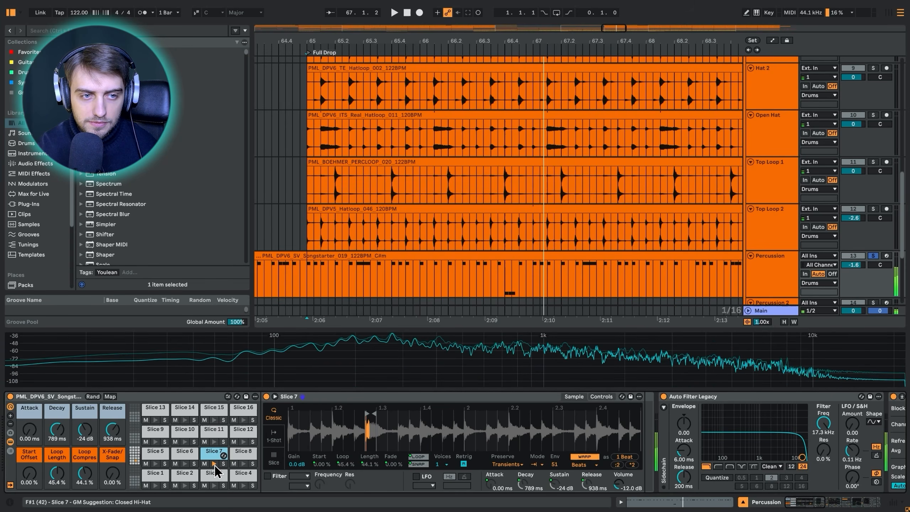
# Step: Solo the Kick along with the Percussion track and play both from the Minimal Drop at bar 57
pyautogui.click(307, 275)
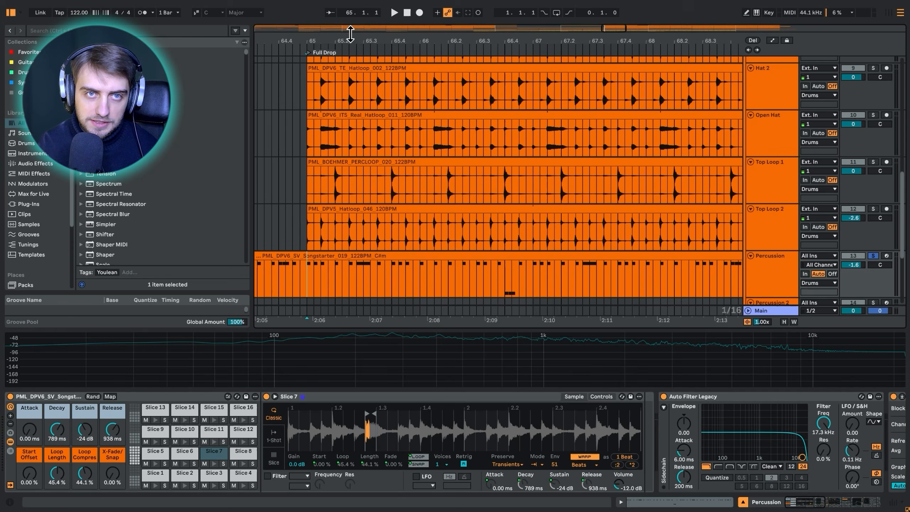
pyautogui.moveTo(351, 35); pyautogui.dragTo(516, 16)
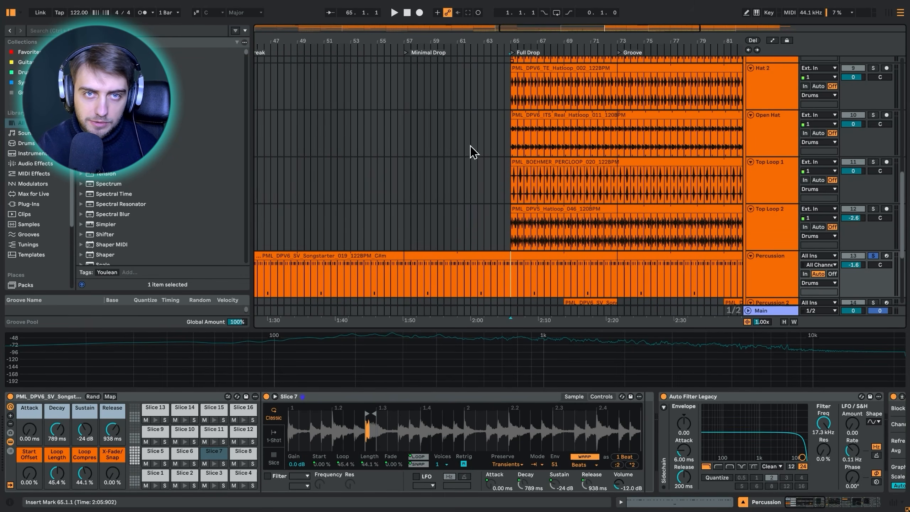
pyautogui.click(403, 258)
pyautogui.scroll(10, 768, 197)
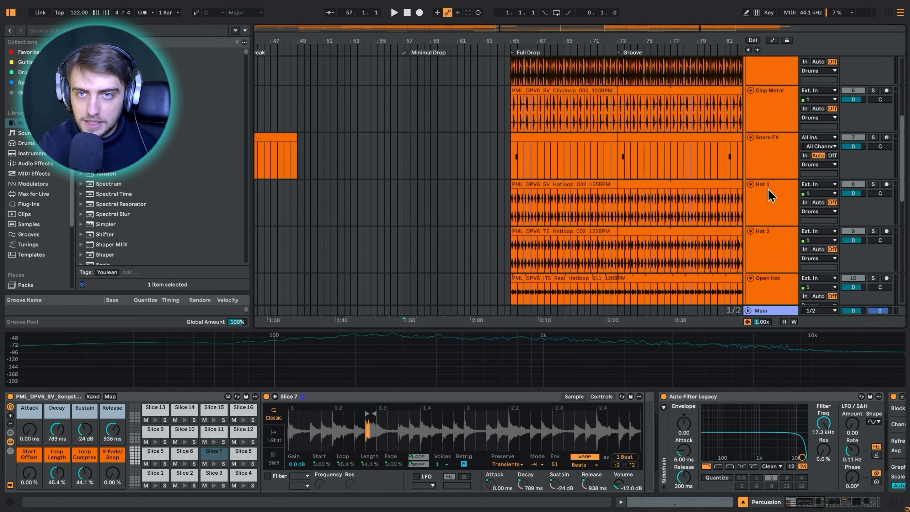
pyautogui.click(873, 61)
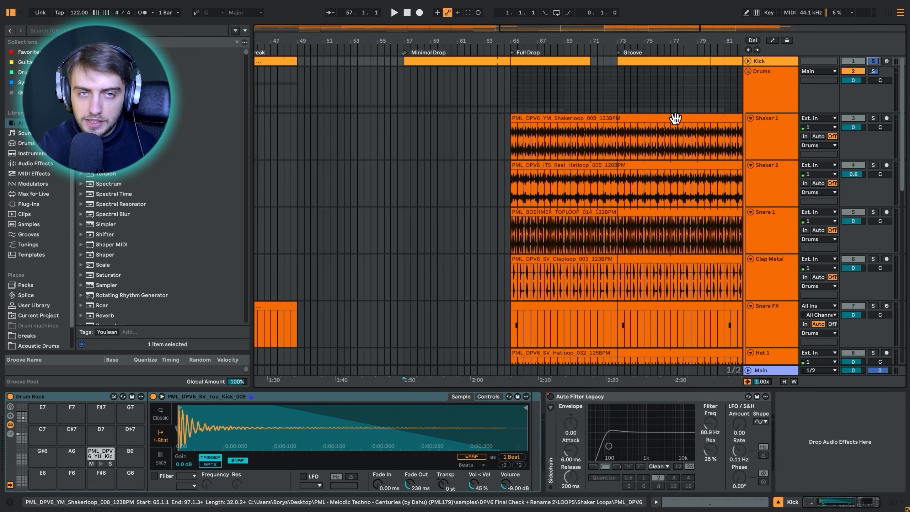
pyautogui.press('space')
pyautogui.scroll(-10, 429, 194)
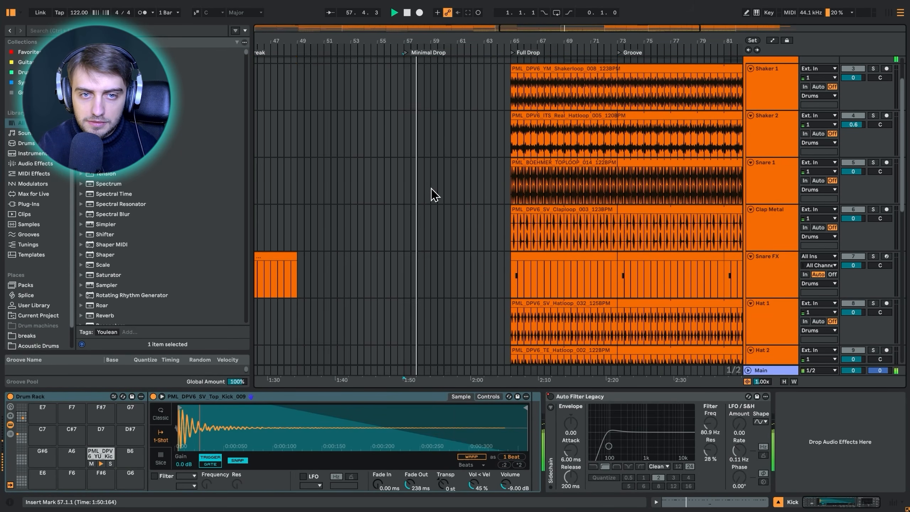
pyautogui.scroll(-5, 431, 196)
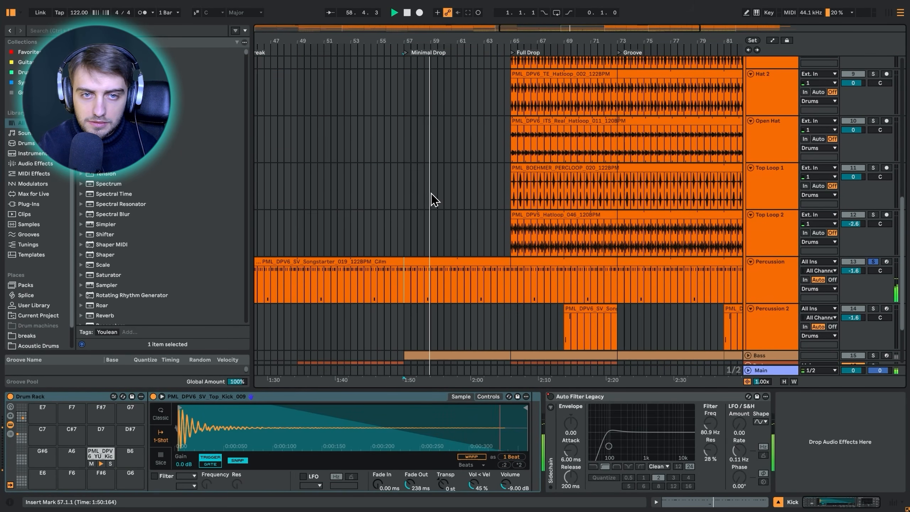
pyautogui.moveTo(464, 41); pyautogui.dragTo(511, 57)
pyautogui.moveTo(510, 57); pyautogui.dragTo(511, 66)
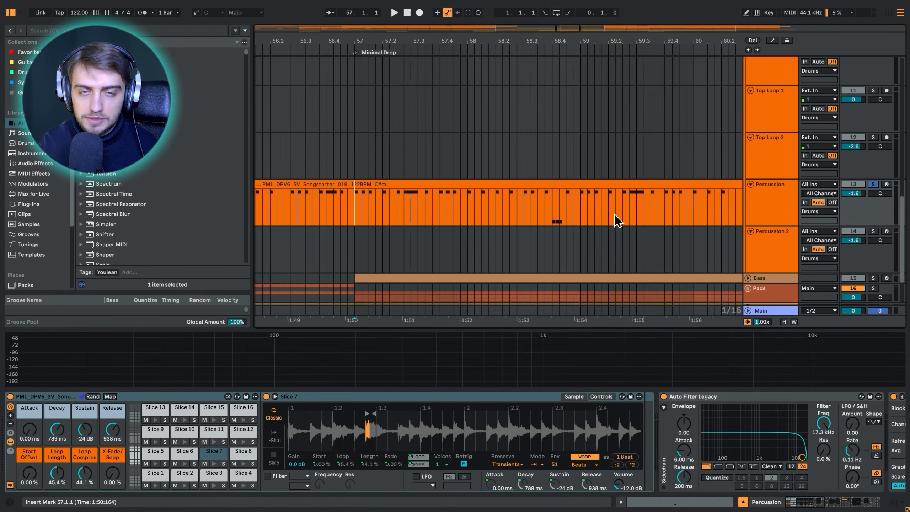
# Step: Unfold the Pads and Leads groups to show their individual tracks at the Minimal Drop
pyautogui.scroll(-3, 647, 215)
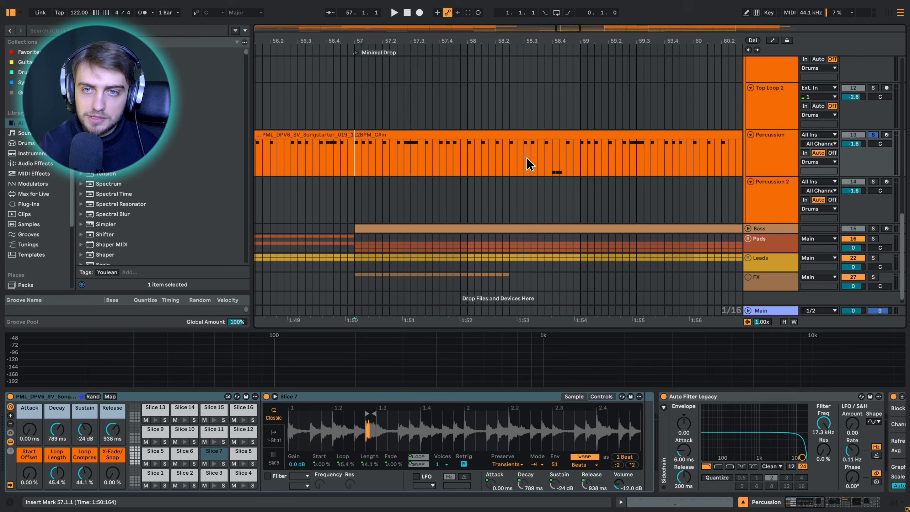
pyautogui.scroll(-1, 576, 179)
pyautogui.click(748, 229)
pyautogui.scroll(-10, 555, 229)
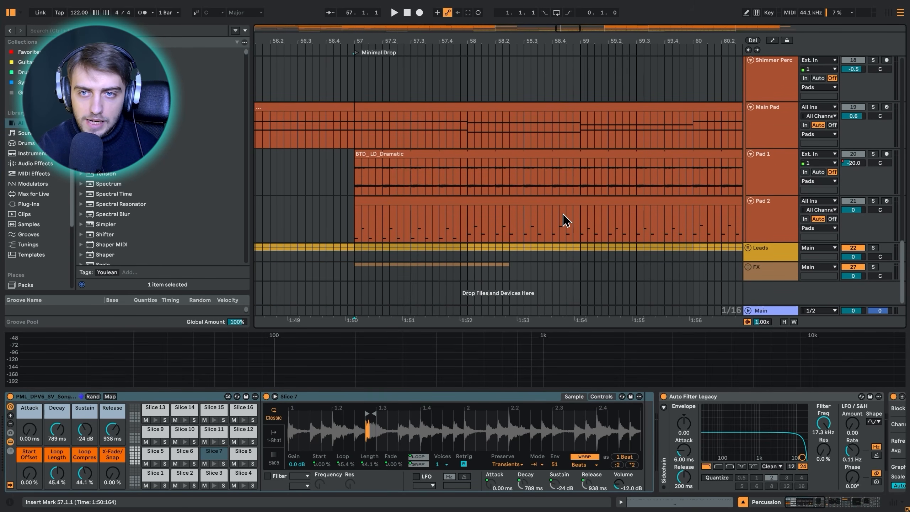
pyautogui.click(748, 248)
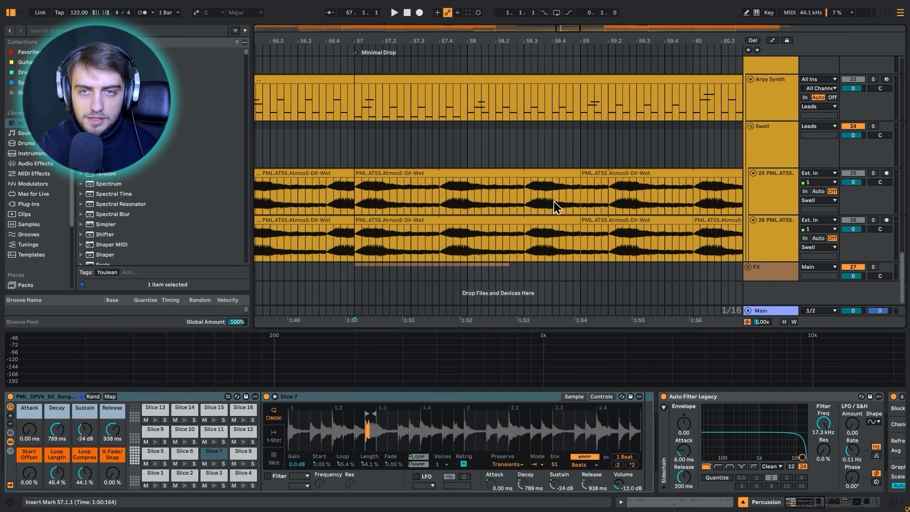
# Step: Deactivate the Gate on the first Swell track (25 PML.ATSS.) and bring up the devices of the second one (26 PML.ATSS.)
pyautogui.click(779, 147)
pyautogui.click(777, 247)
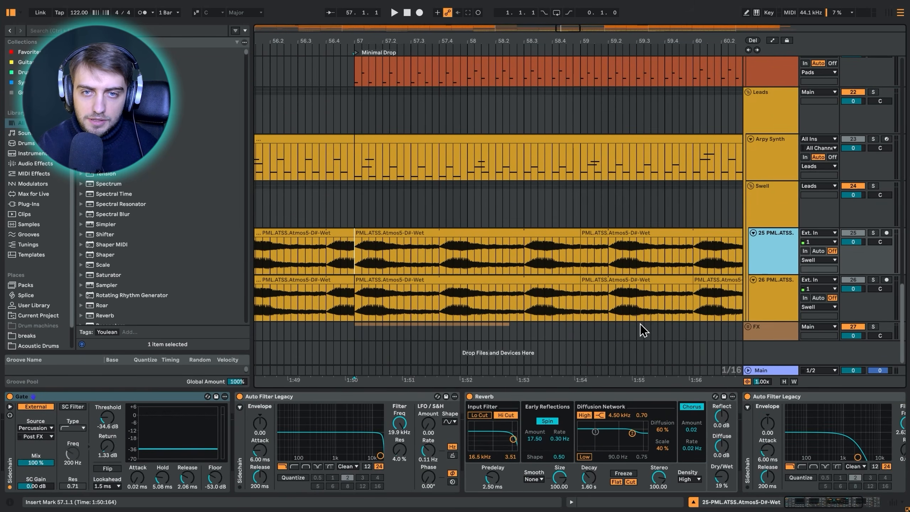
pyautogui.click(768, 303)
pyautogui.click(790, 260)
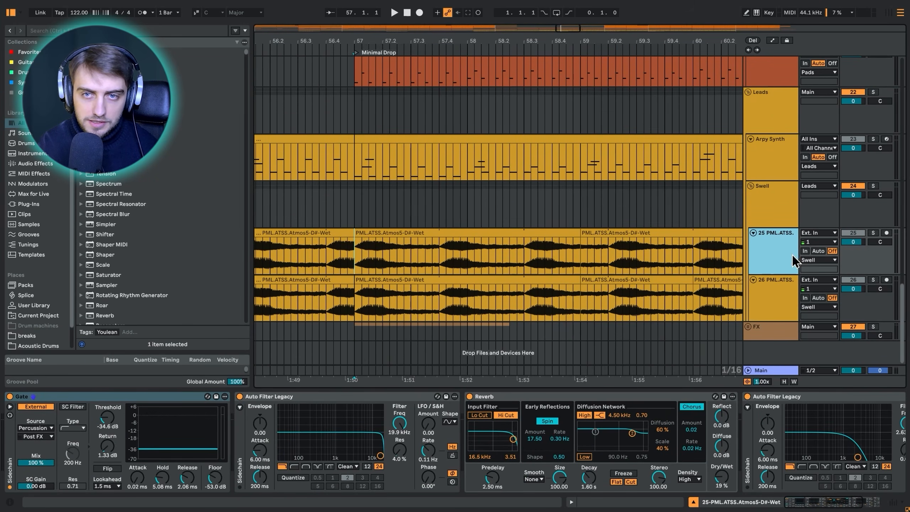
pyautogui.click(10, 396)
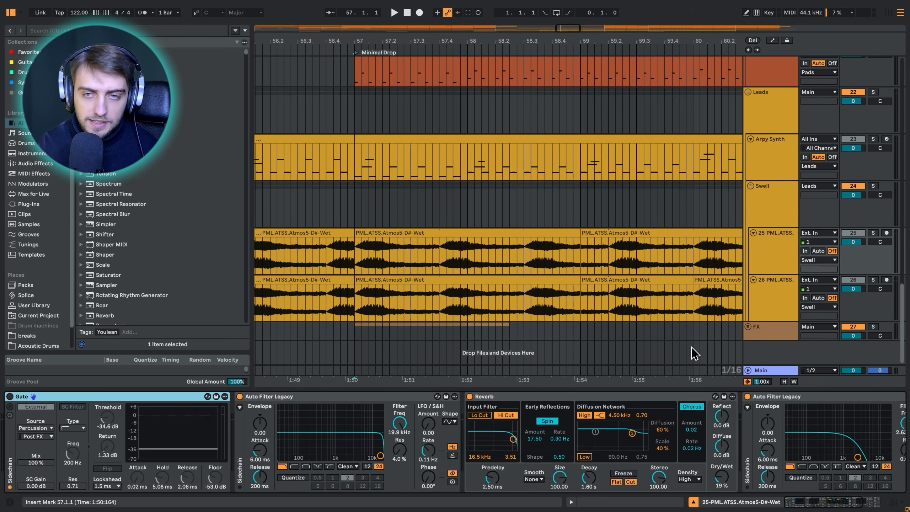
pyautogui.click(782, 307)
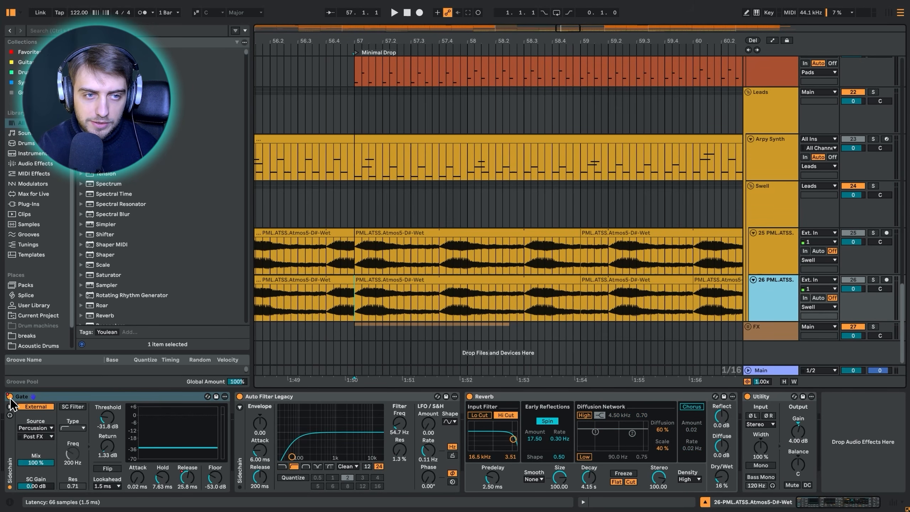
# Step: Solo the first Swell track (25 PML.ATSS.) and play its clip from bar 57
pyautogui.click(396, 231)
pyautogui.press('space')
pyautogui.click(873, 232)
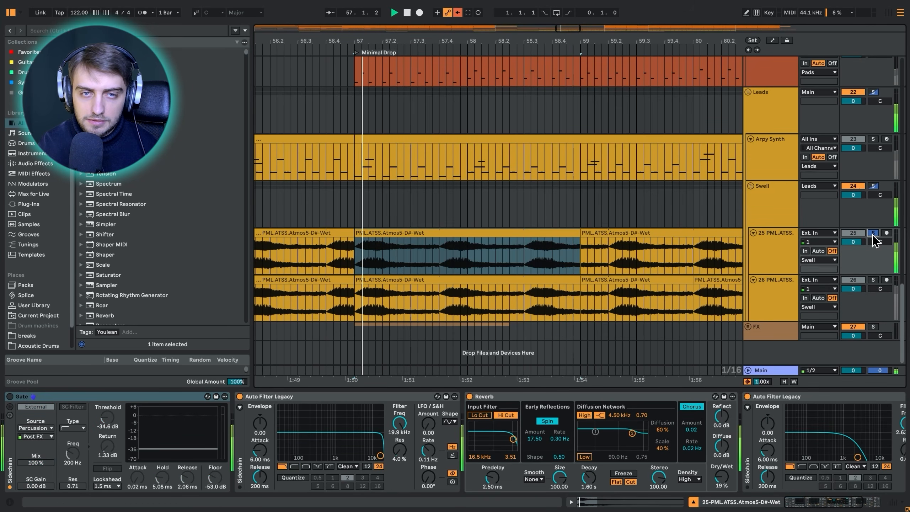
pyautogui.doubleClick(501, 30)
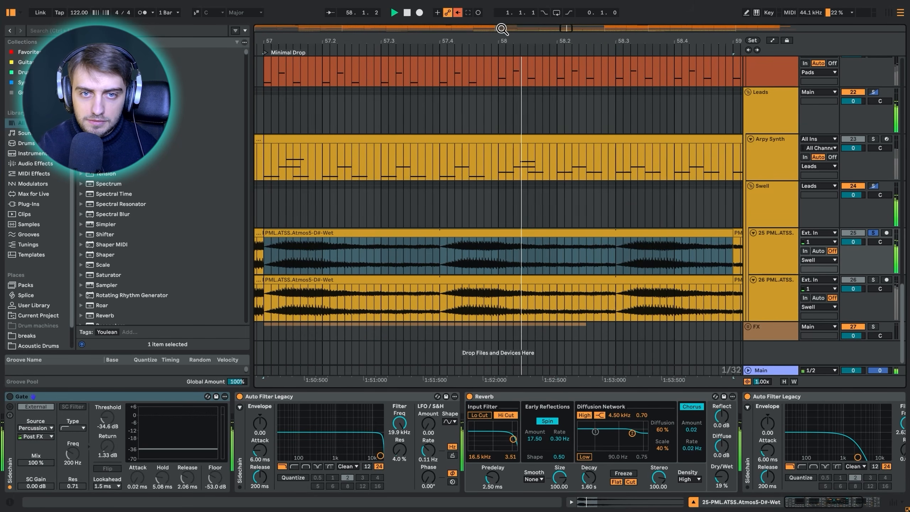
# Step: Solo the second Swell track (26 PML.ATSS.) and play its clip from bar 57
pyautogui.moveTo(492, 39); pyautogui.dragTo(372, 40)
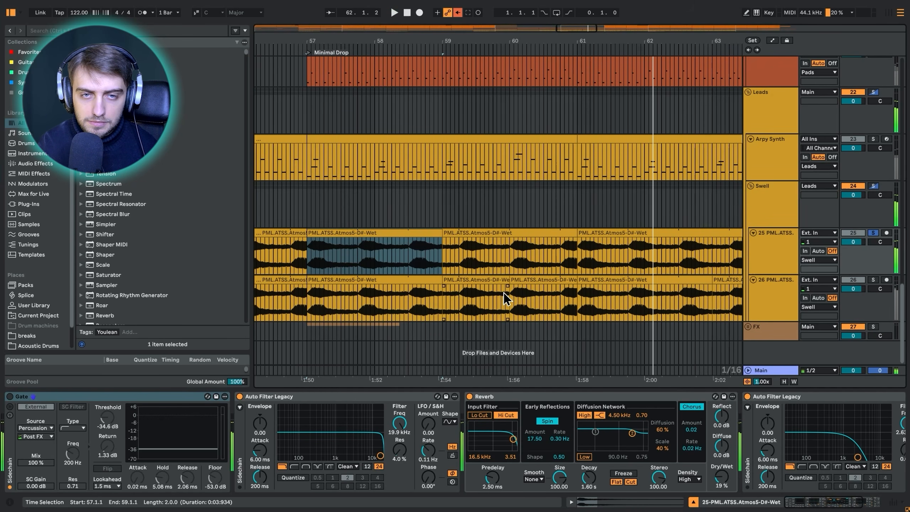
pyautogui.click(874, 281)
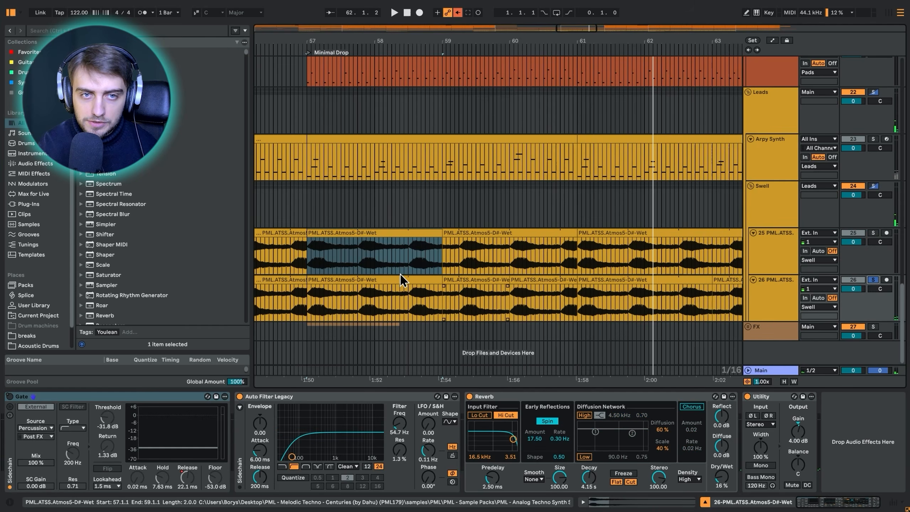
pyautogui.click(370, 279)
pyautogui.press('space')
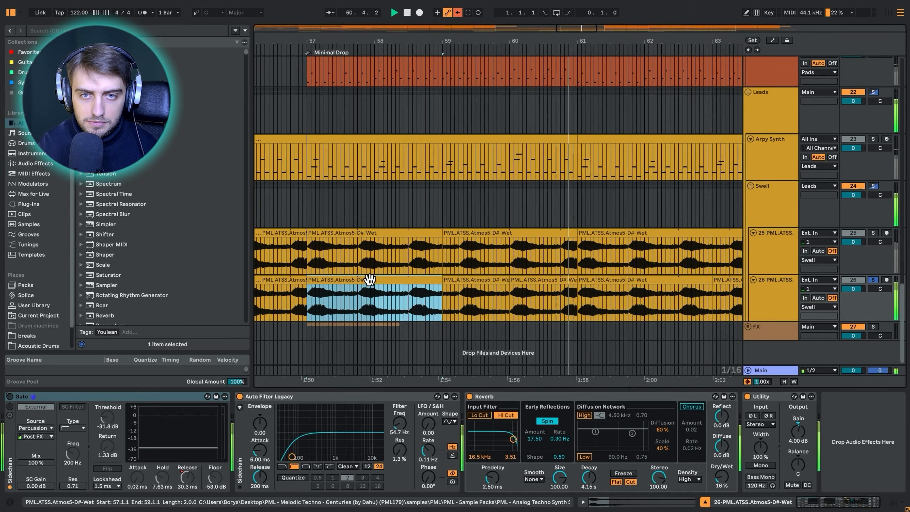
# Step: Compare the devices of the two Swell tracks from their clips at the Minimal Drop
pyautogui.click(353, 230)
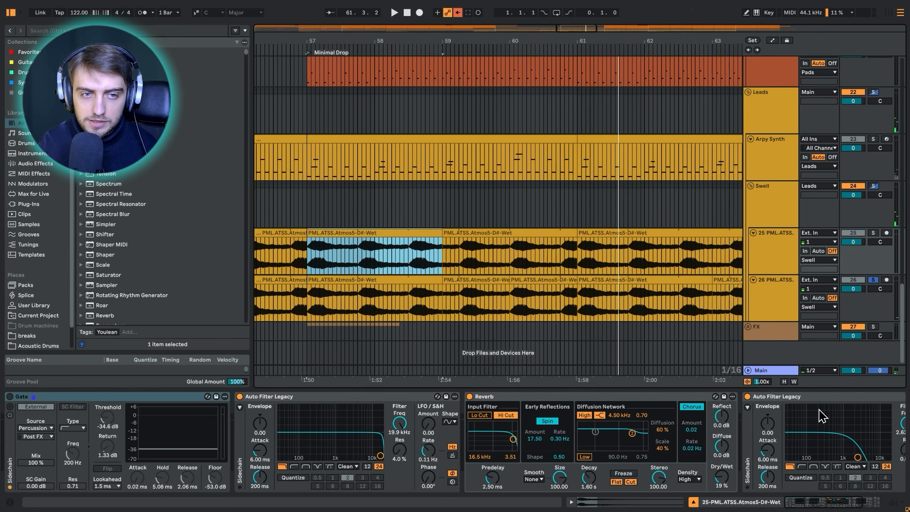
pyautogui.click(376, 289)
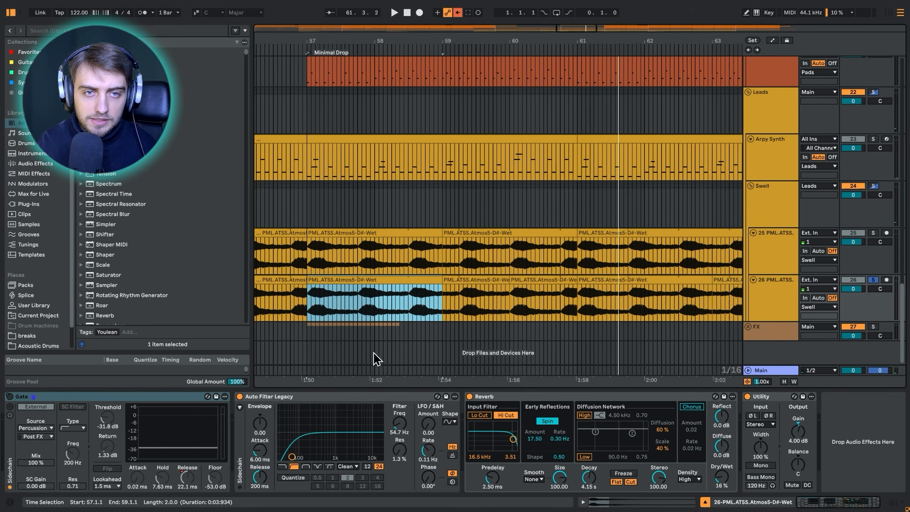
pyautogui.doubleClick(335, 234)
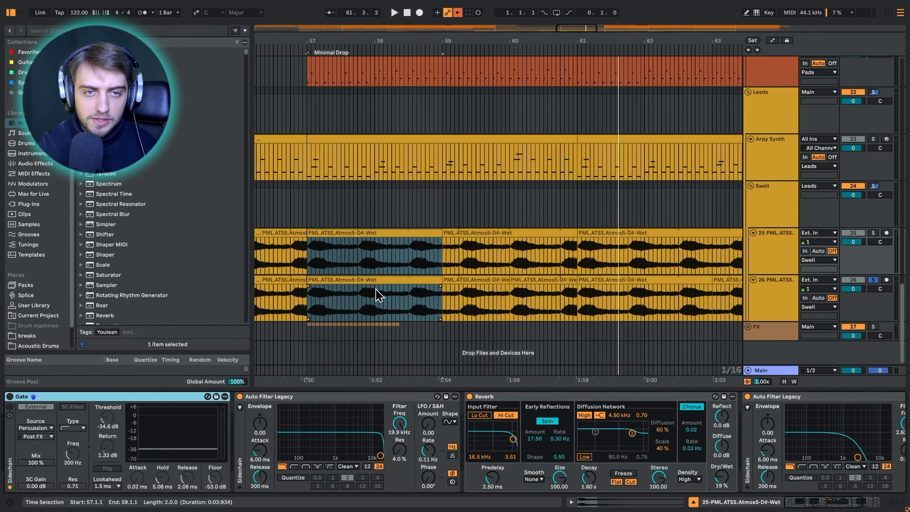
pyautogui.click(308, 296)
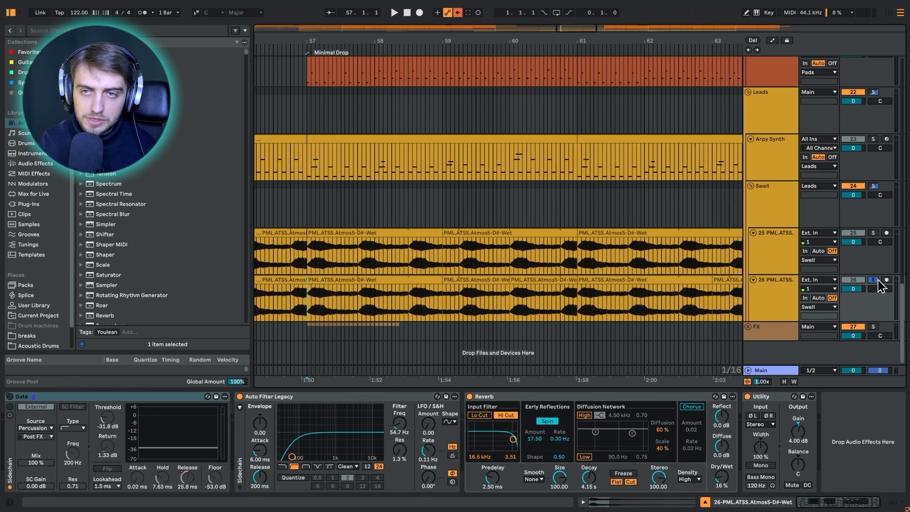
# Step: Solo the Swell group together with the Kick and Drums and play them from the Full Drop at bar 65
pyautogui.click(873, 186)
pyautogui.scroll(13, 585, 197)
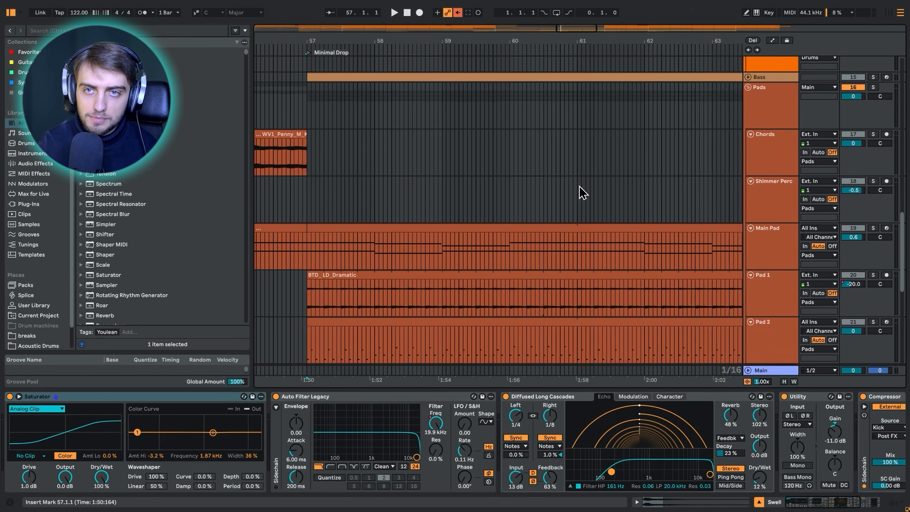
pyautogui.scroll(10, 588, 171)
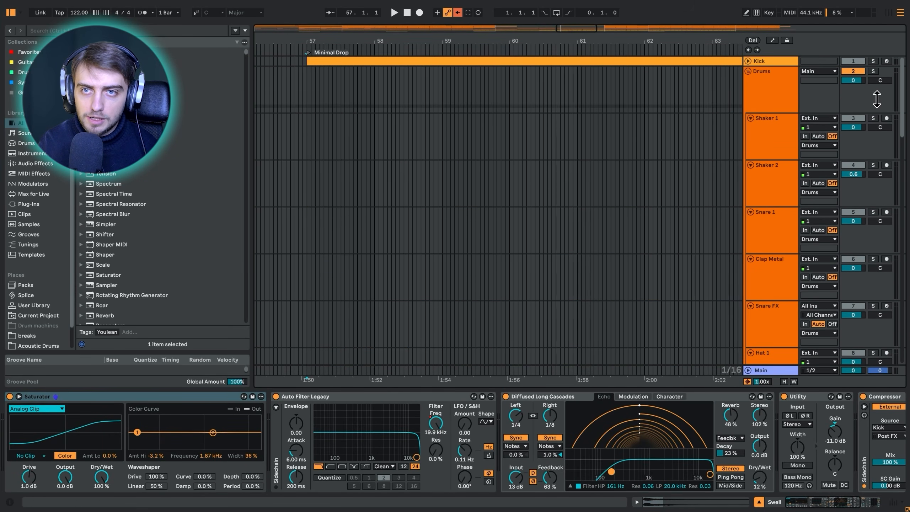
pyautogui.press('space')
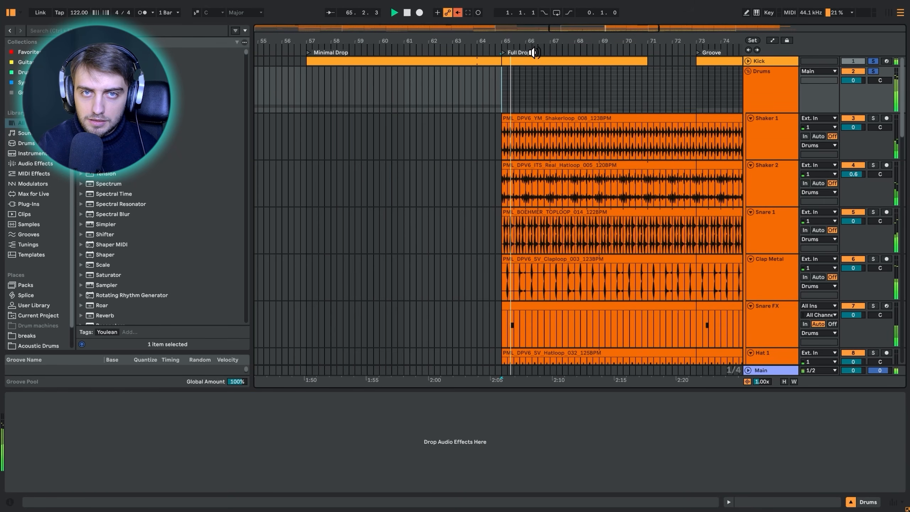
pyautogui.moveTo(532, 41); pyautogui.dragTo(339, 42)
pyautogui.scroll(-10, 386, 203)
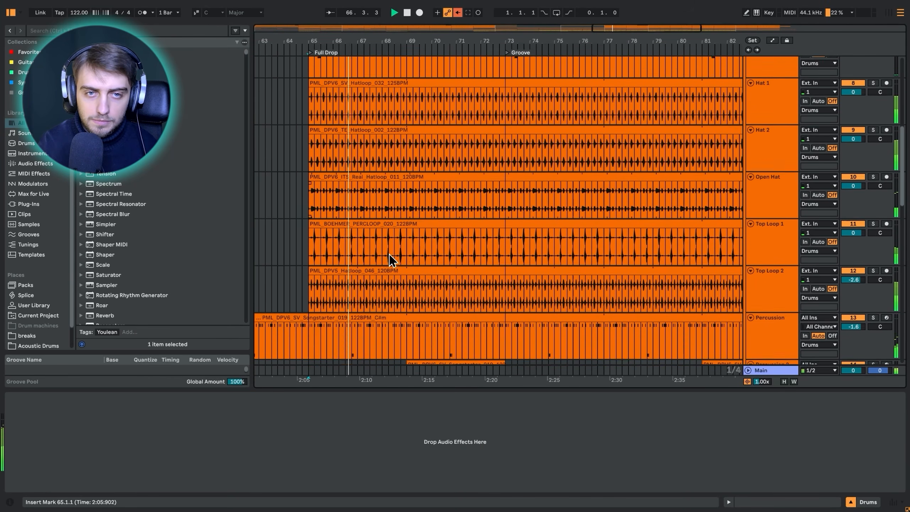
pyautogui.scroll(-15, 386, 261)
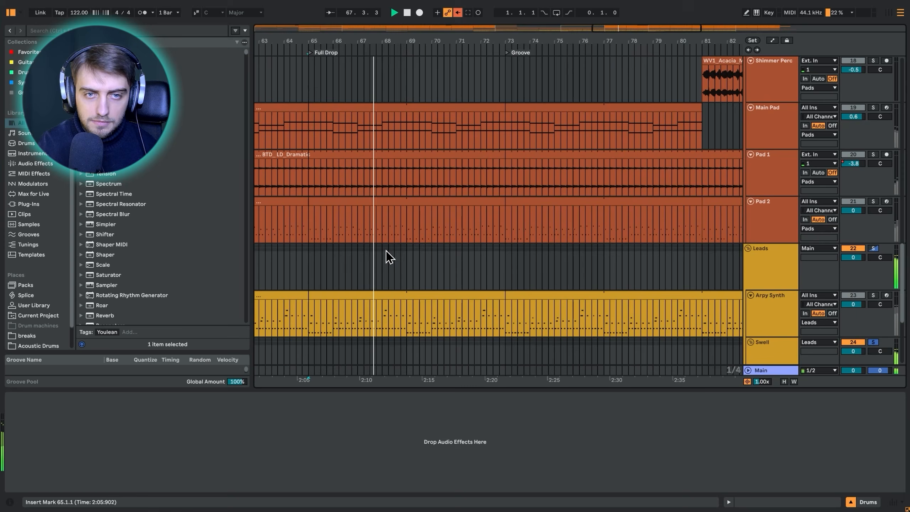
pyautogui.scroll(-3, 391, 256)
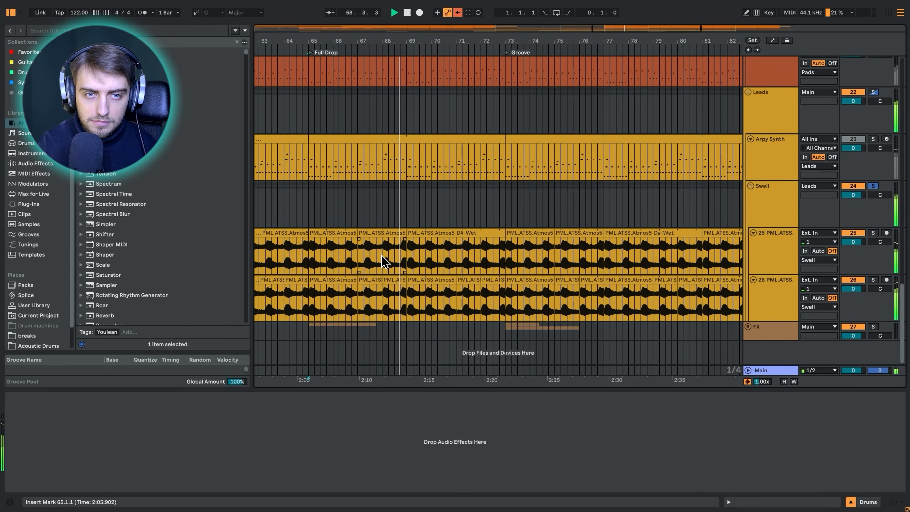
# Step: Stop playback, solo the first Swell track (25 PML.ATSS.) and select its clip at bar 65
pyautogui.click(326, 232)
pyautogui.press('space')
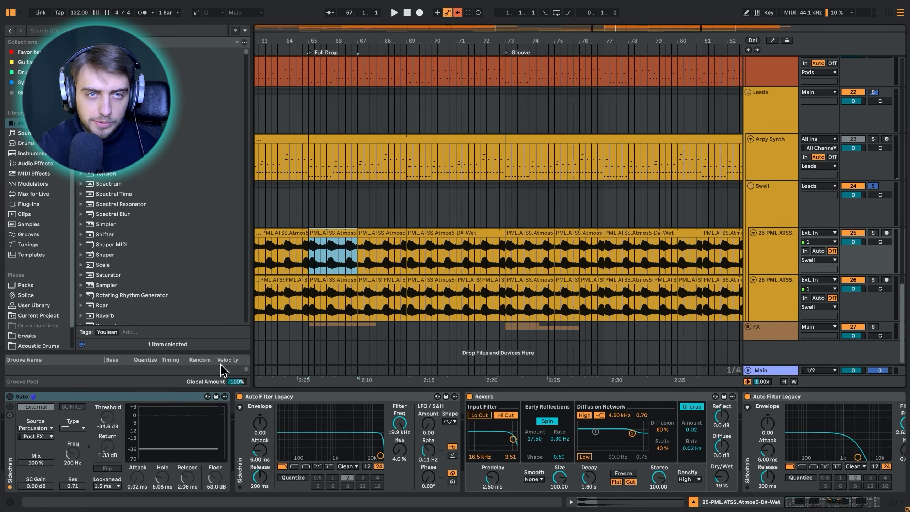
pyautogui.moveTo(314, 40); pyautogui.dragTo(359, 39)
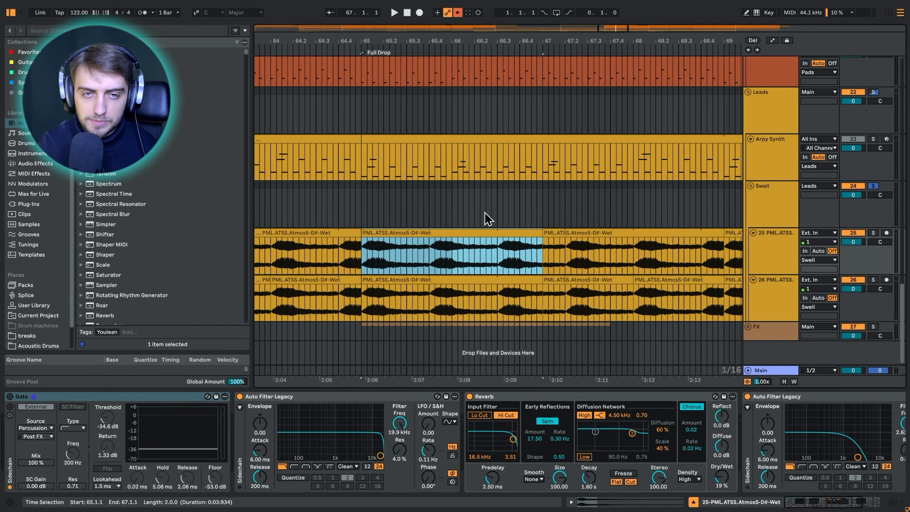
pyautogui.click(873, 232)
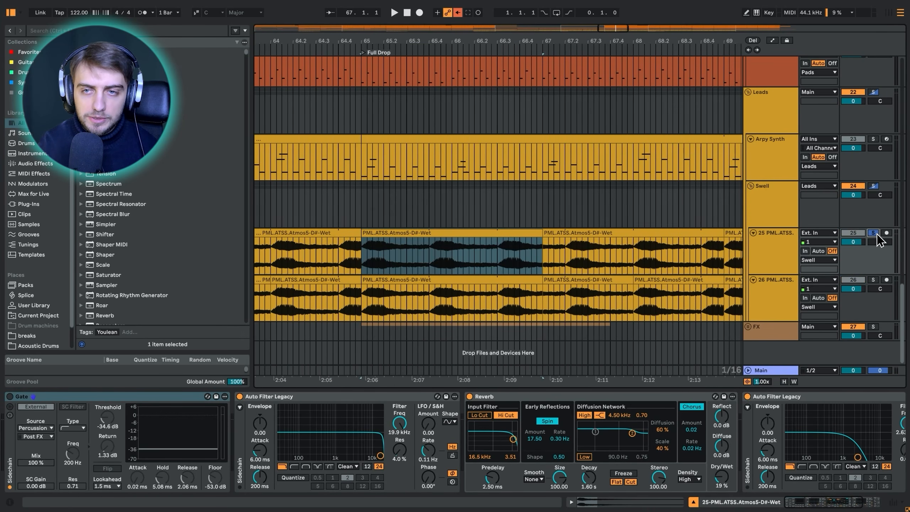
pyautogui.click(411, 234)
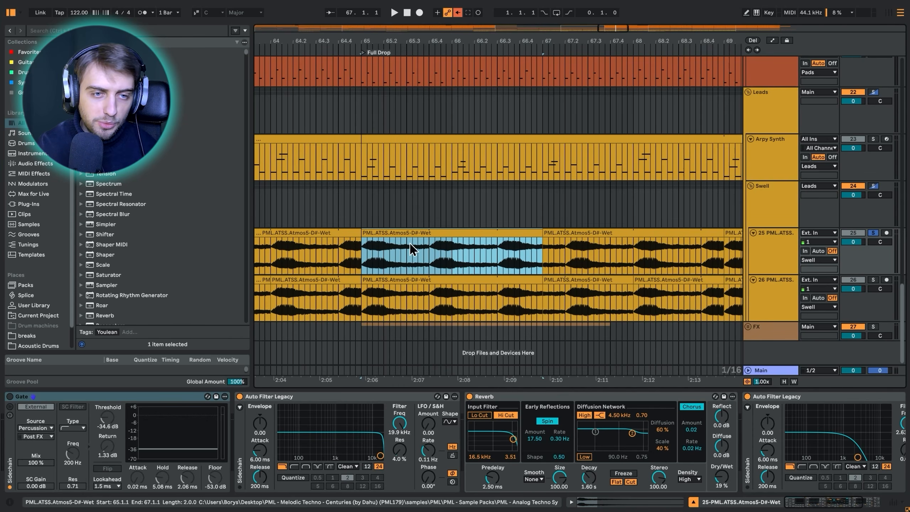
# Step: Activate the Gate on the first Swell track with Percussion as its external sidechain source
pyautogui.click(21, 403)
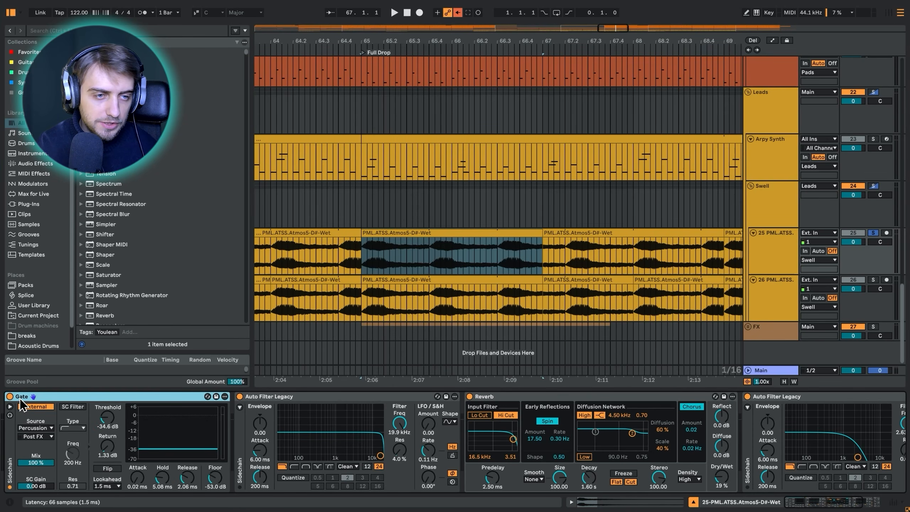
pyautogui.click(12, 408)
pyautogui.click(12, 408)
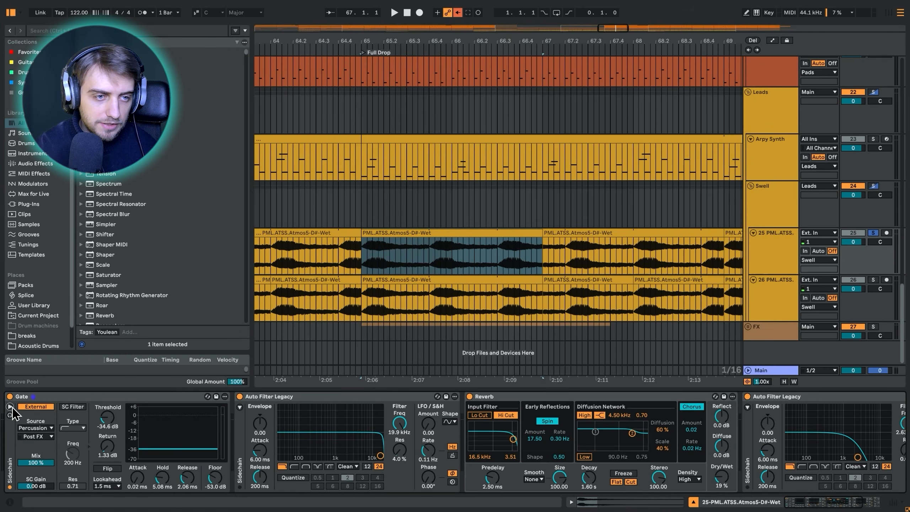
pyautogui.click(33, 429)
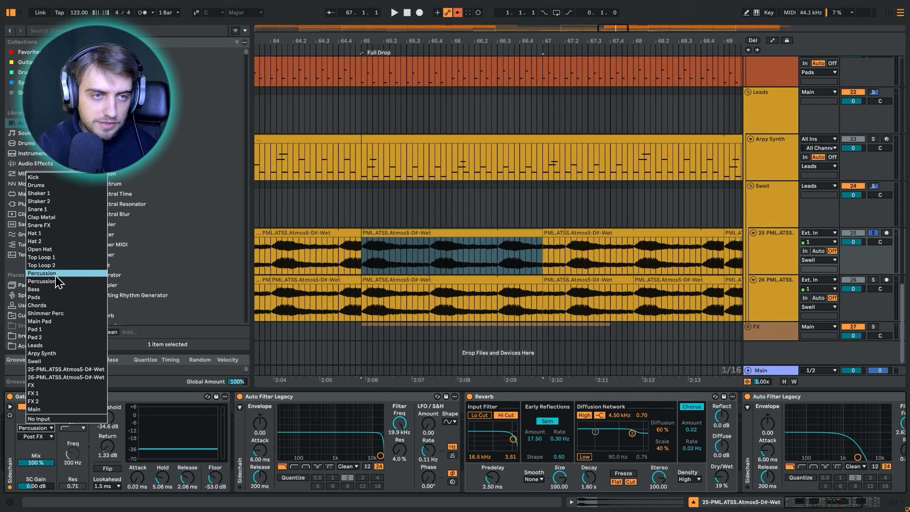
pyautogui.click(42, 273)
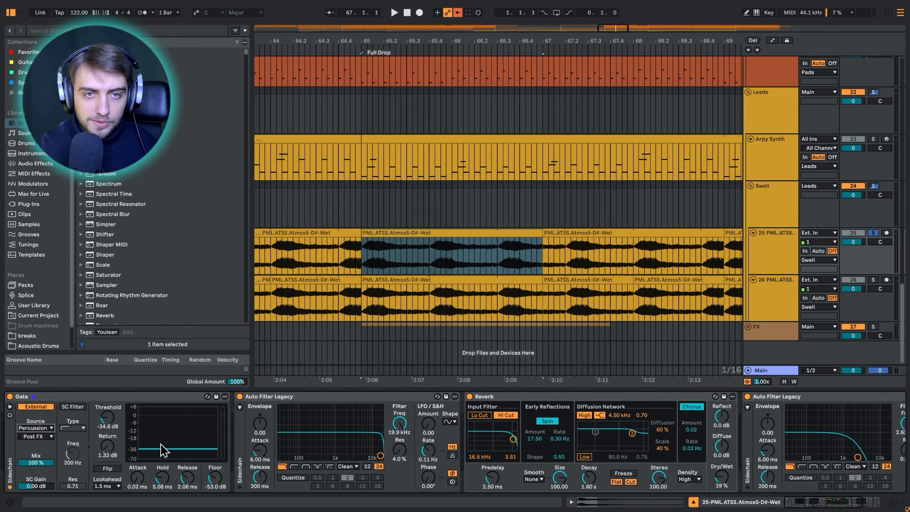
# Step: Bring up the Percussion track's devices and play the gated first Swell track from bar 65
pyautogui.scroll(10, 453, 250)
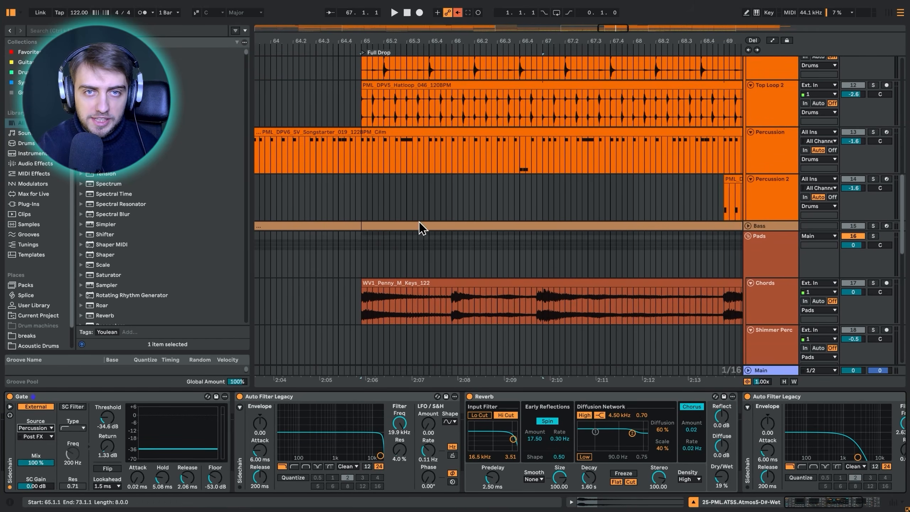
pyautogui.scroll(-10, 488, 229)
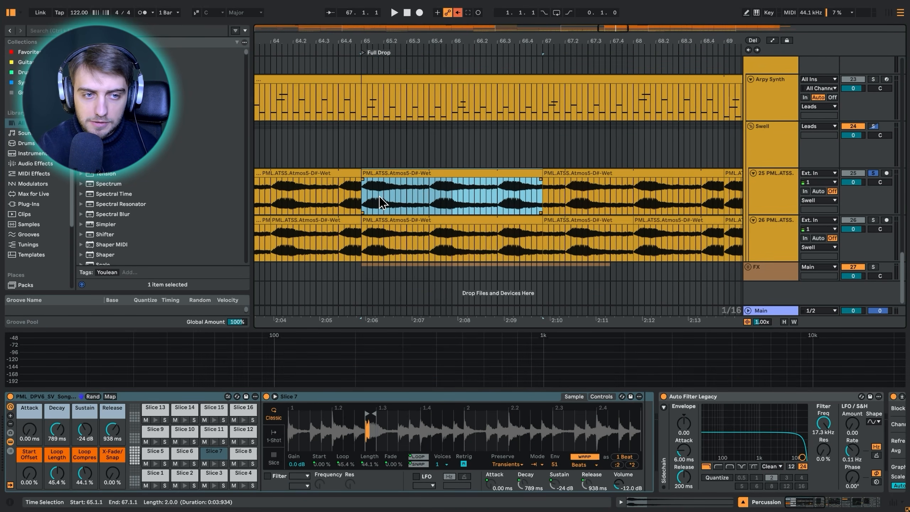
pyautogui.click(365, 213)
pyautogui.press('space')
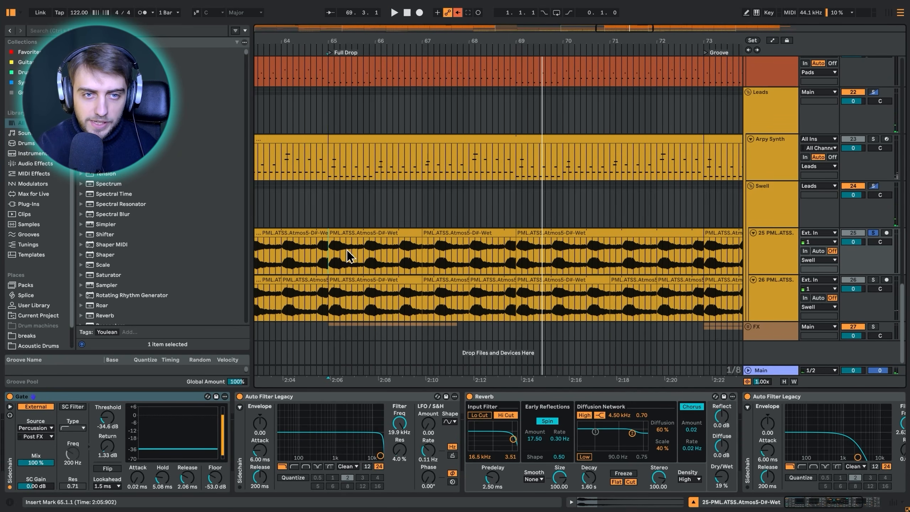
# Step: Activate the Gate on the second Swell track (26 PML.ATSS.), solo that track and play it from bar 65
pyautogui.click(329, 298)
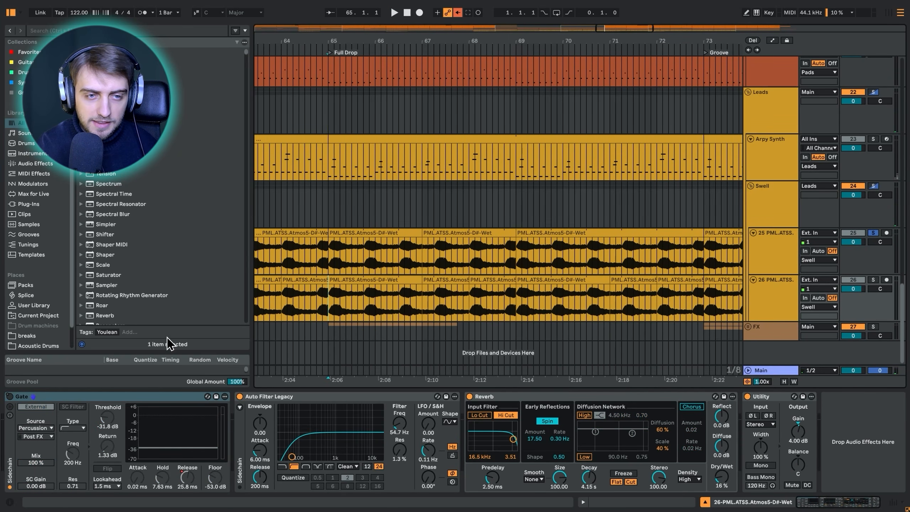
pyautogui.click(9, 397)
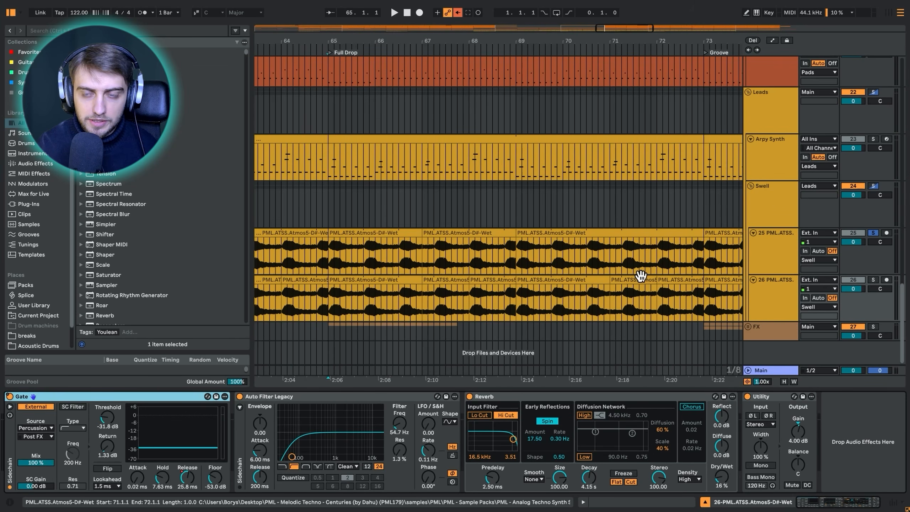
pyautogui.click(874, 280)
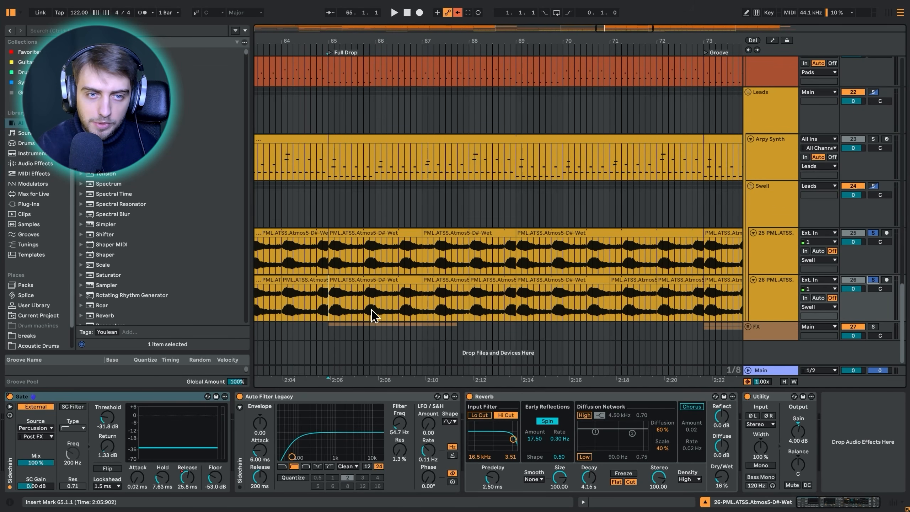
pyautogui.press('space')
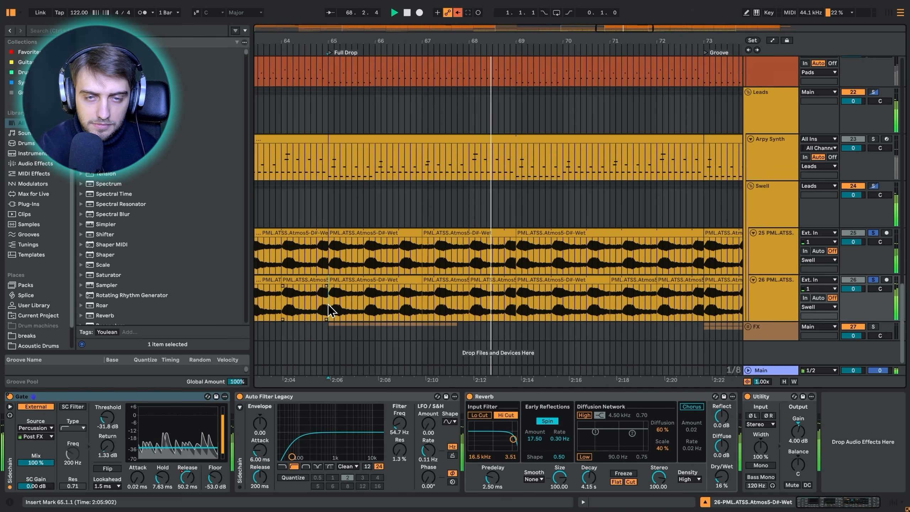
pyautogui.press('space')
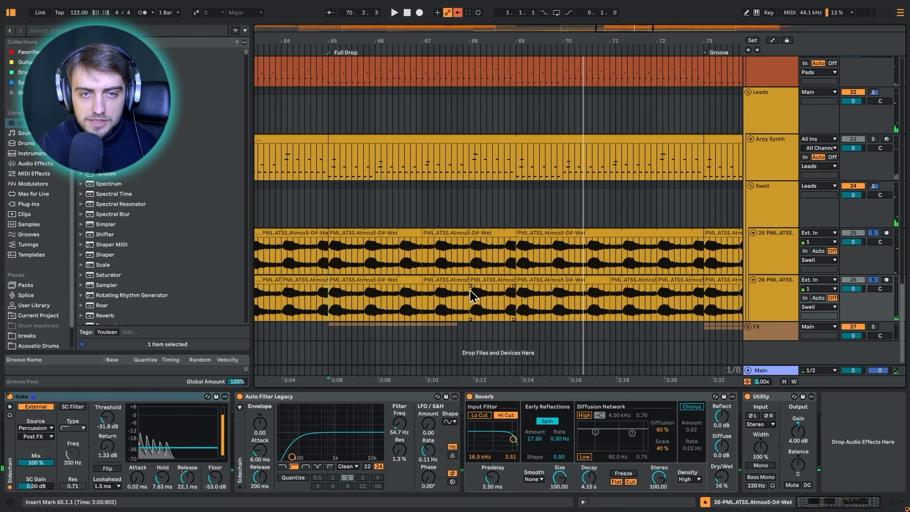
# Step: Open the sample view of the second Swell track's clips at bars 67 and 68 to check their pitch transposition
pyautogui.click(372, 279)
pyautogui.click(442, 279)
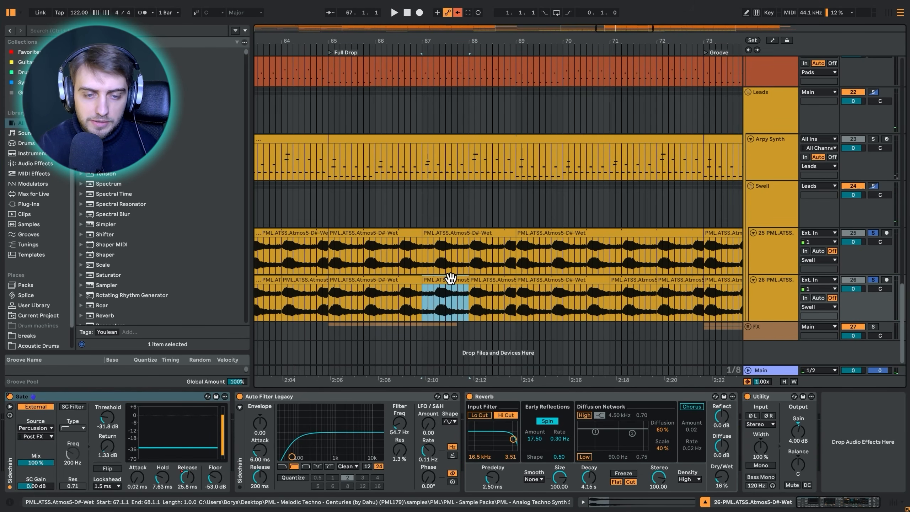
pyautogui.doubleClick(451, 280)
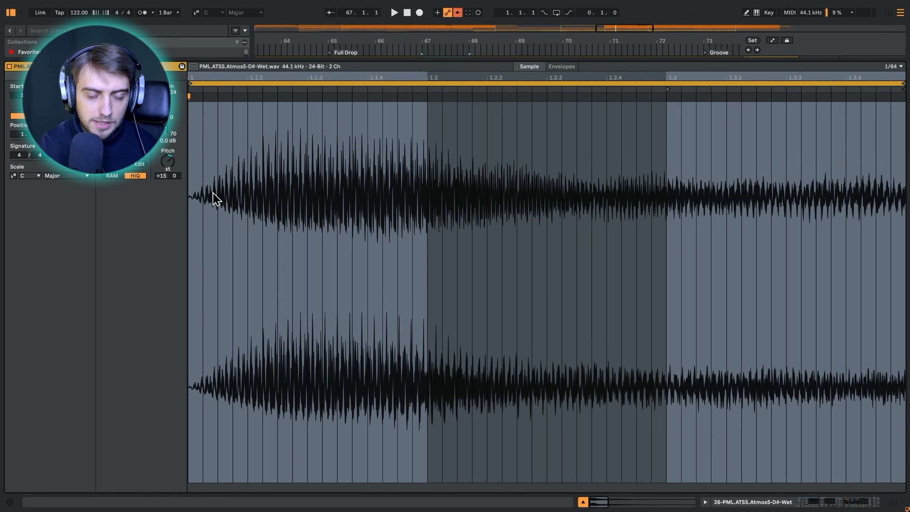
pyautogui.hotkey('shift', 'Tab')
pyautogui.doubleClick(488, 323)
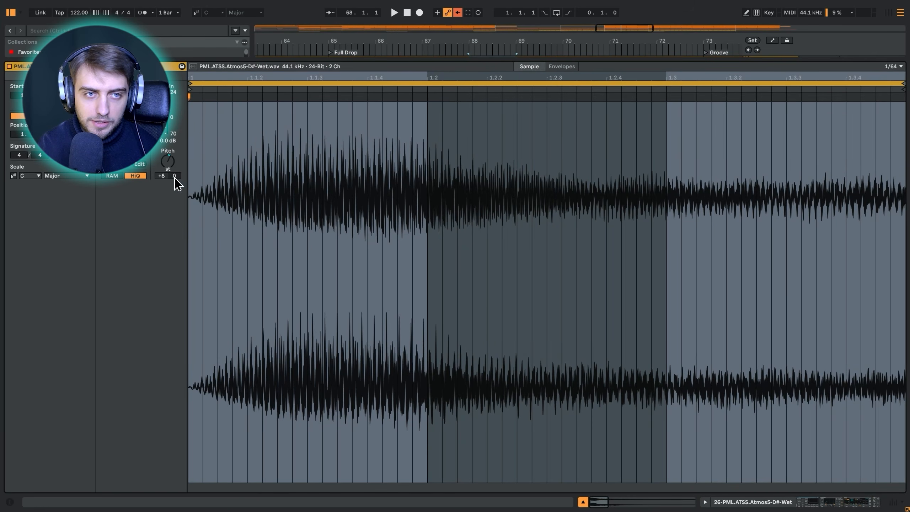
pyautogui.hotkey('shift', 'Tab')
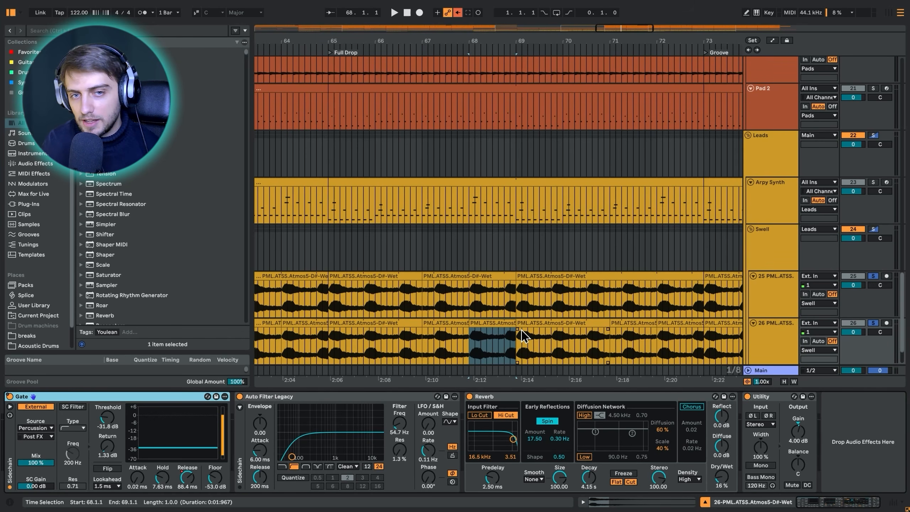
# Step: Compare the device settings of the two Swell tracks through their bar 65 clips, and look over the Percussion pattern
pyautogui.click(366, 323)
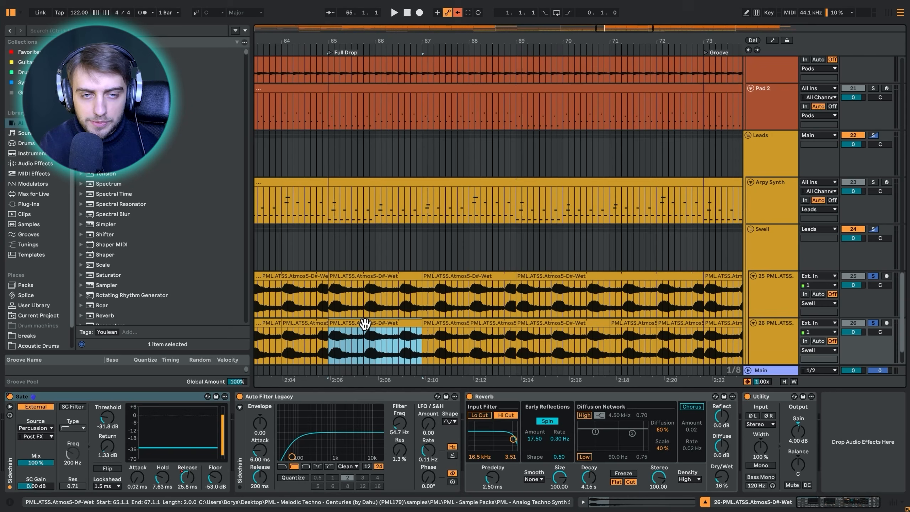
pyautogui.click(377, 275)
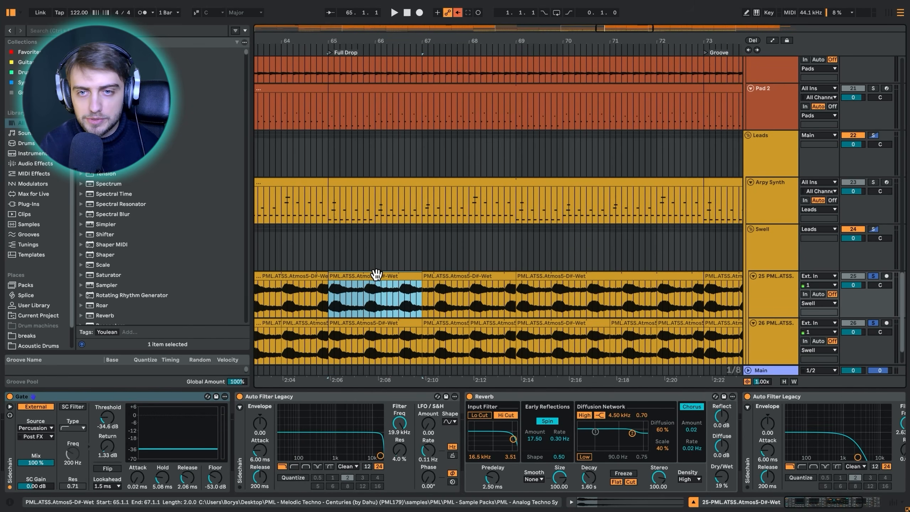
pyautogui.scroll(10, 394, 278)
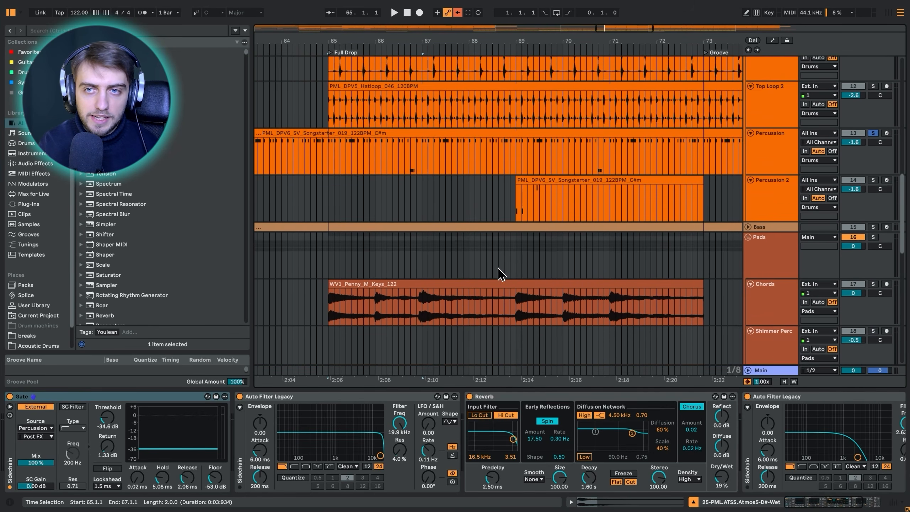
pyautogui.scroll(3, 484, 256)
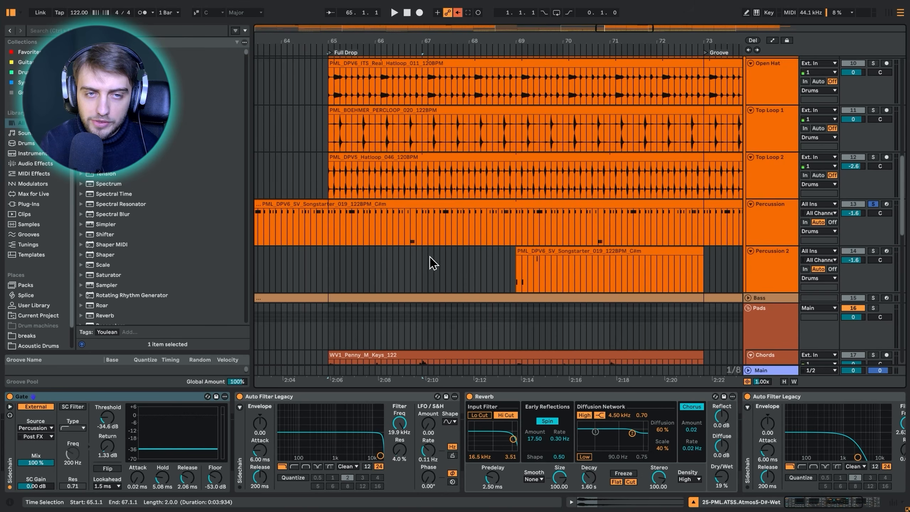
pyautogui.scroll(-12, 443, 242)
# Step: Lower the low-pass cutoff of the Auto Filter on the Swell group and toggle playback
pyautogui.click(768, 253)
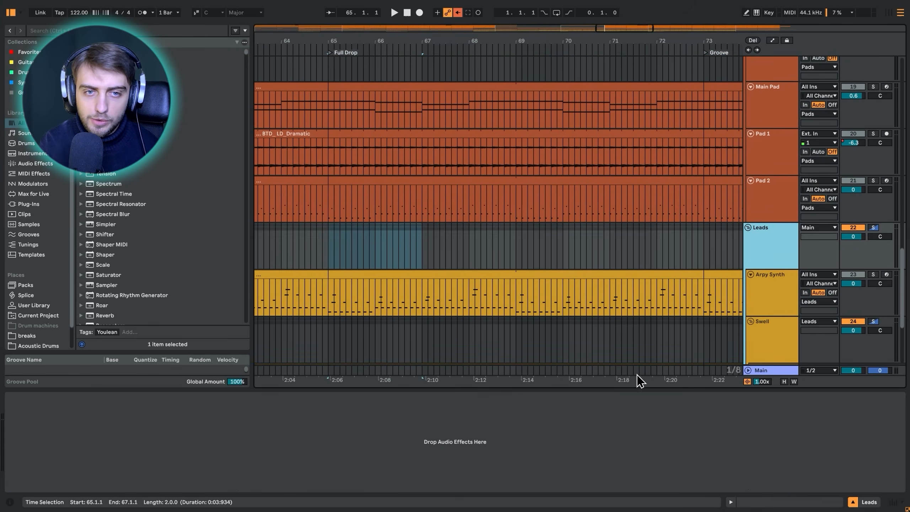
pyautogui.scroll(-5, 563, 278)
pyautogui.click(773, 215)
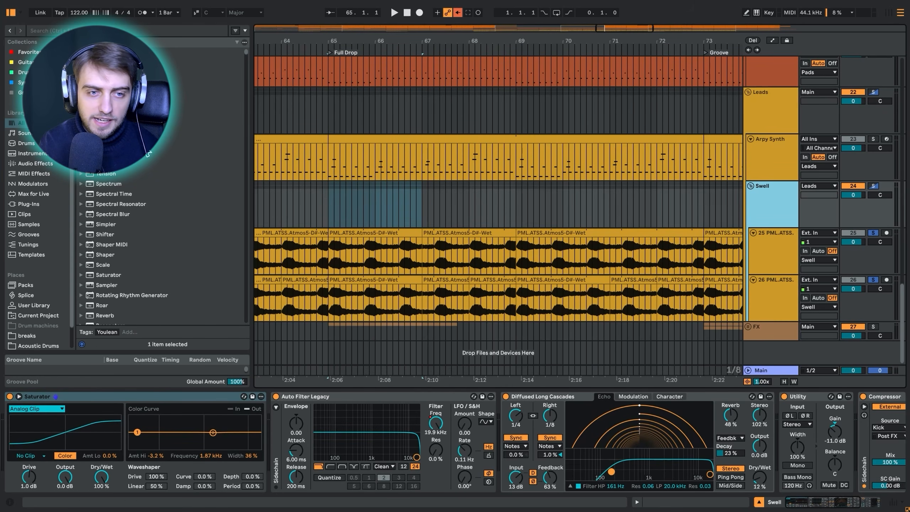
pyautogui.moveTo(416, 458); pyautogui.dragTo(379, 451)
pyautogui.press('space')
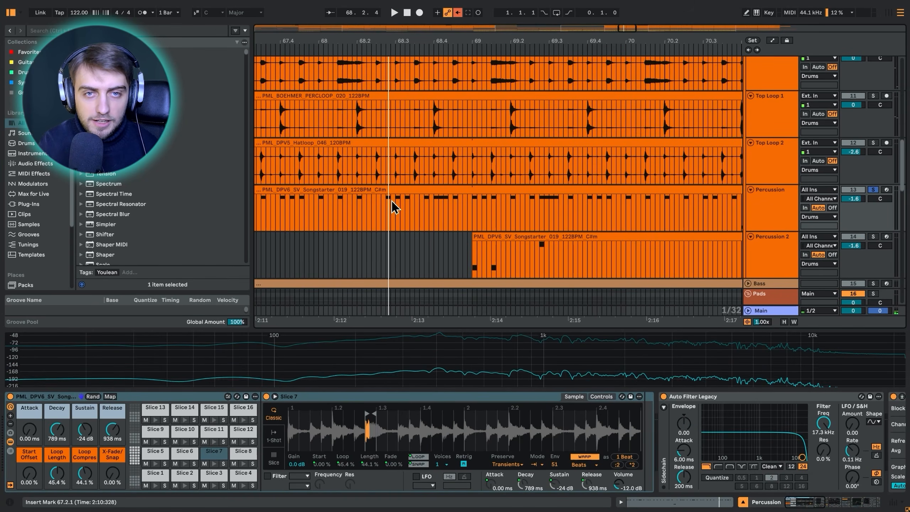
# Step: Play the soloed Percussion track from around 68.2 and set its restart position near 67.4
pyautogui.click(391, 214)
pyautogui.press('space')
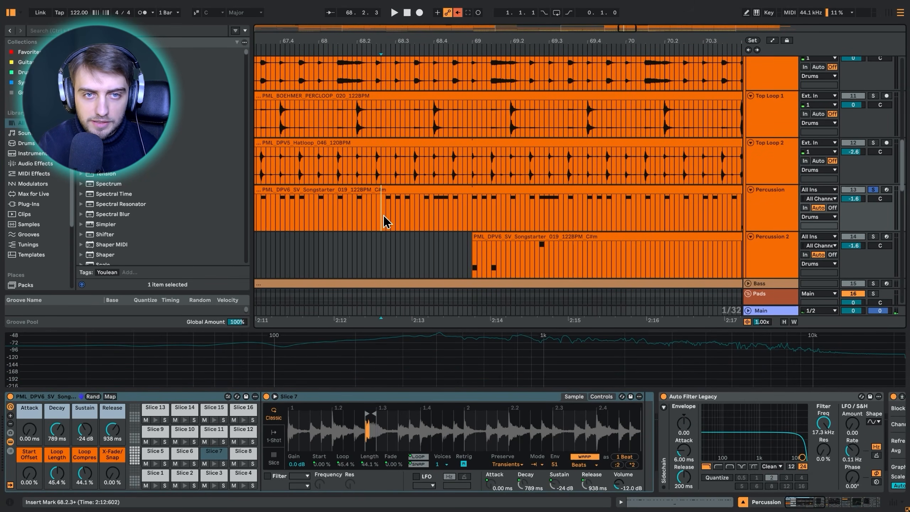
pyautogui.press('space')
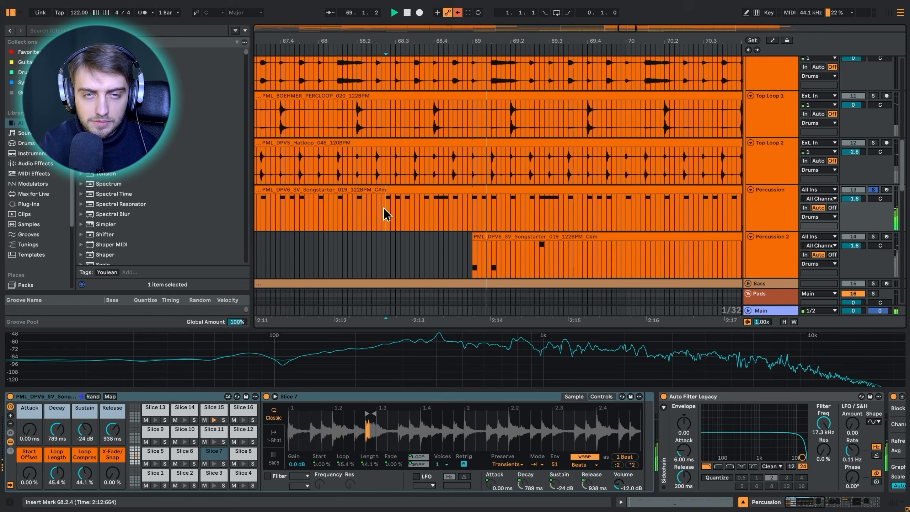
pyautogui.click(295, 220)
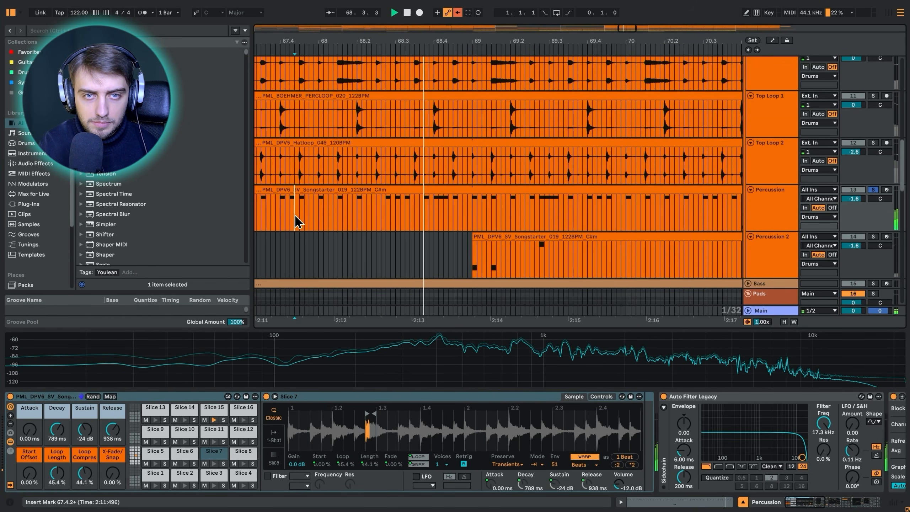
pyautogui.scroll(-15, 420, 171)
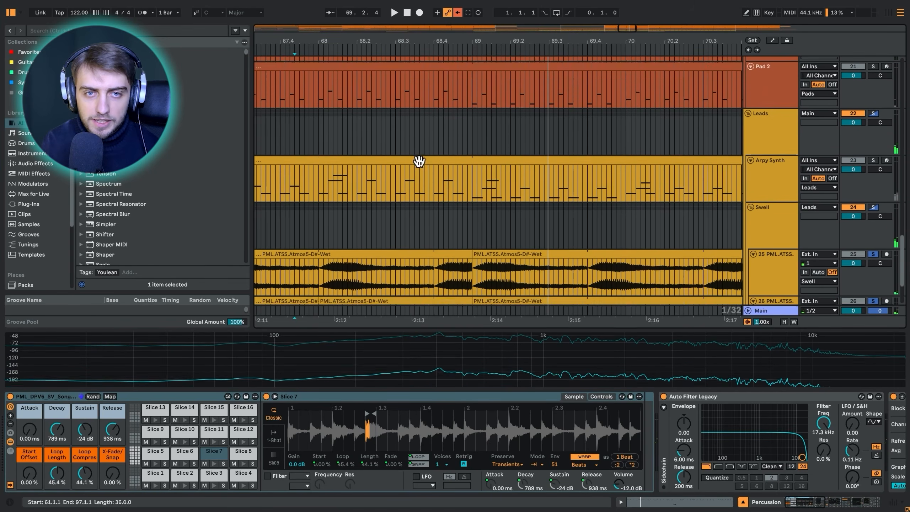
pyautogui.press('space')
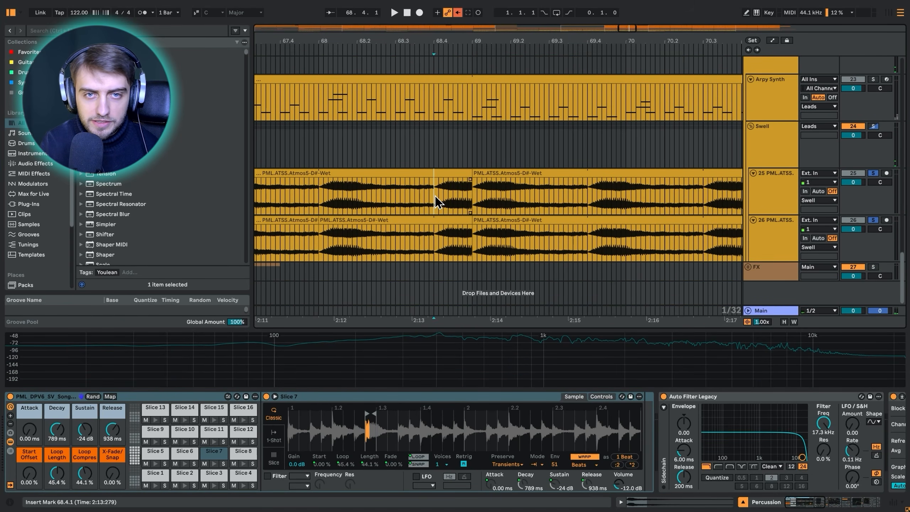
# Step: Examine the Percussion pattern between 68.3.3 and 69.1.1 against the Swell clips at the same position
pyautogui.moveTo(434, 200); pyautogui.dragTo(578, 204)
pyautogui.scroll(12, 465, 171)
pyautogui.hscroll(-3, 465, 172)
pyautogui.scroll(5, 466, 173)
pyautogui.press('x')
pyautogui.scroll(-10, 557, 225)
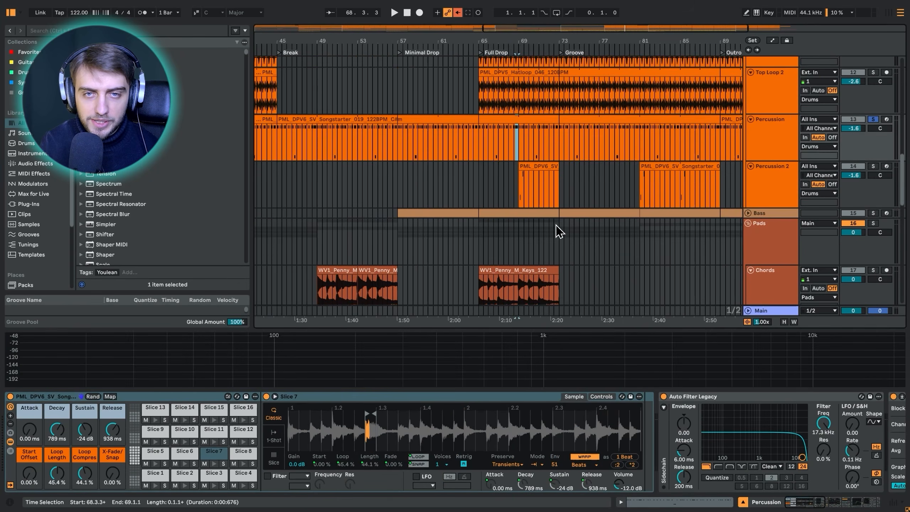
pyautogui.scroll(-9, 547, 236)
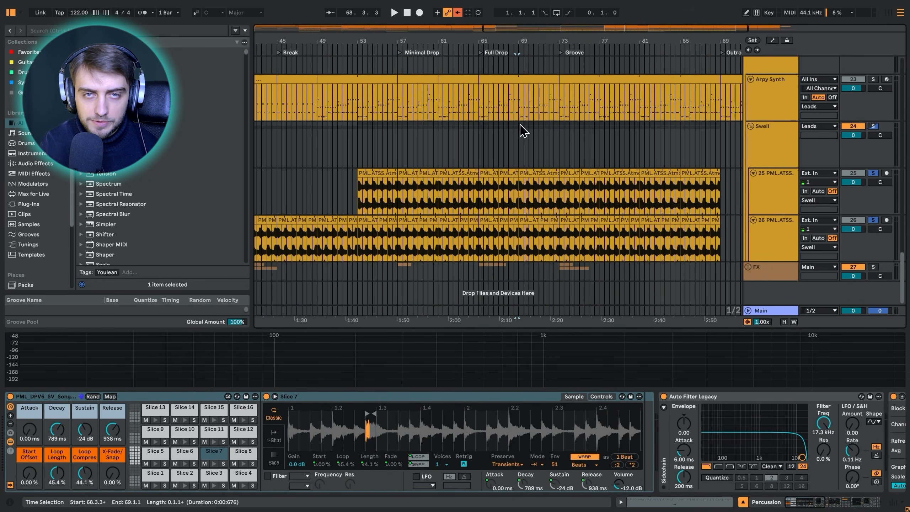
pyautogui.scroll(9, 518, 211)
pyautogui.scroll(8, 528, 229)
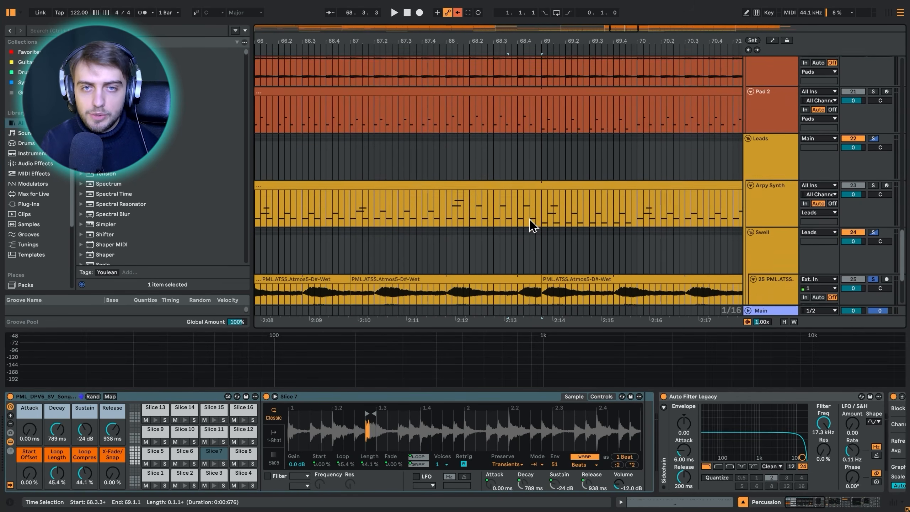
pyautogui.scroll(6, 509, 179)
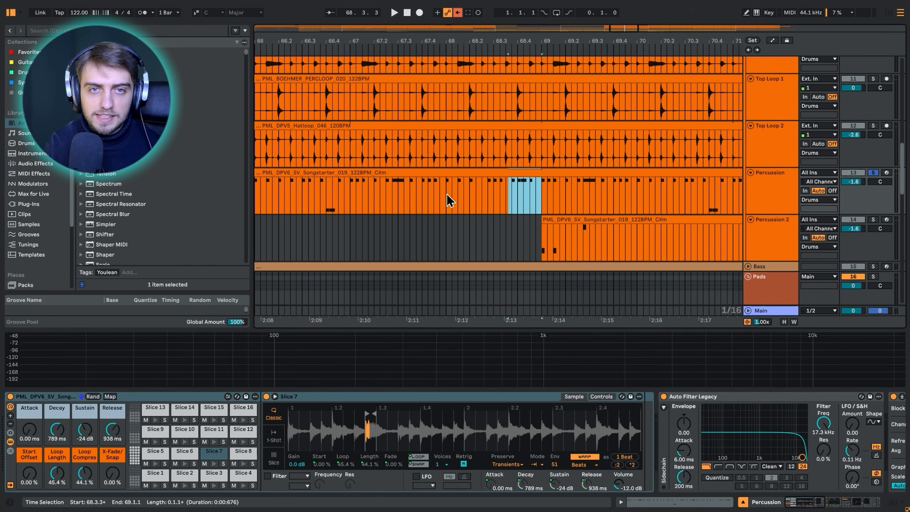
# Step: Play the soloed Percussion track from bar 66.4
pyautogui.click(446, 200)
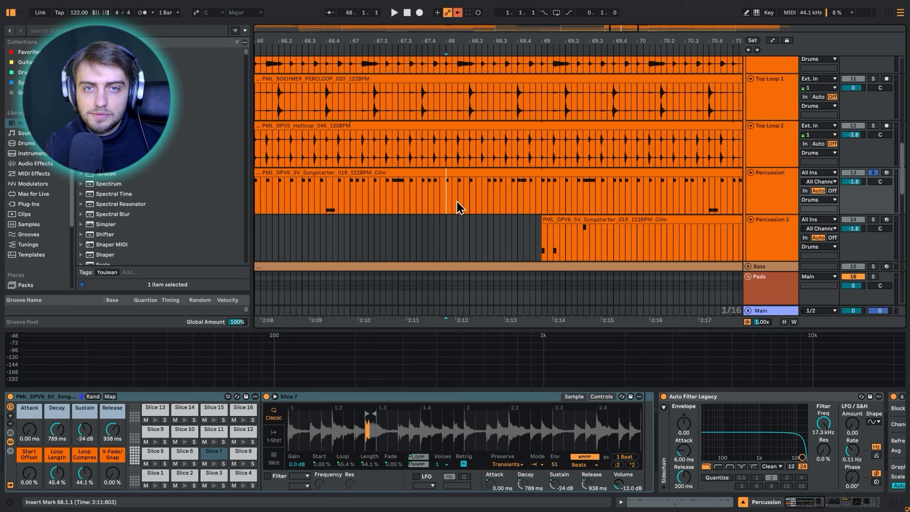
pyautogui.click(325, 197)
pyautogui.press('space')
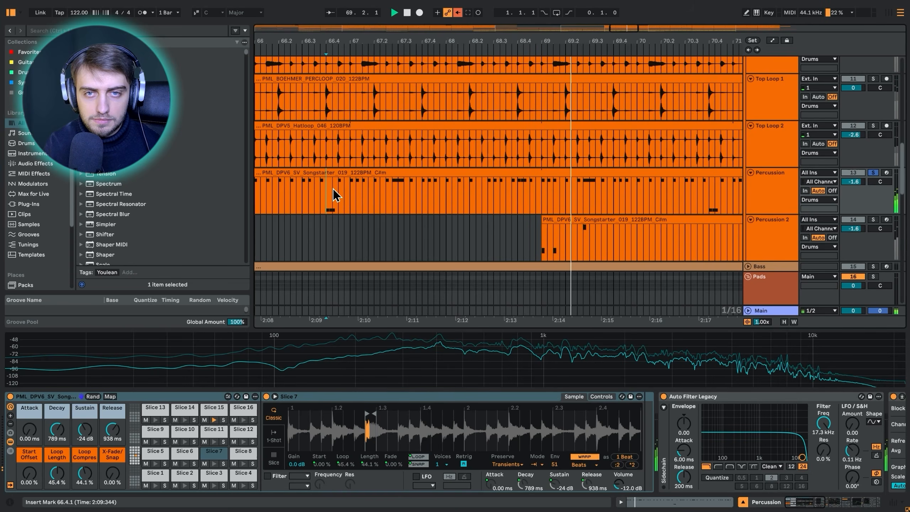
pyautogui.press('space')
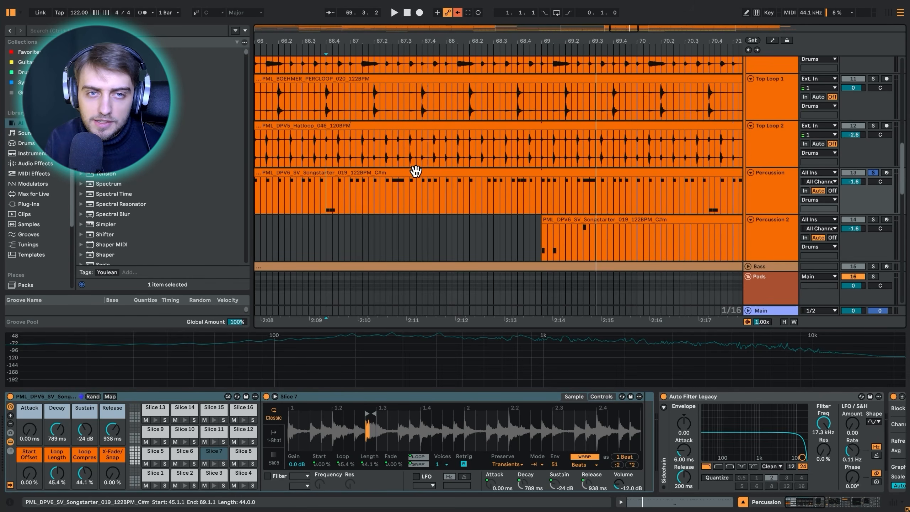
# Step: Compare the Percussion notes with the Swell clips and place the insert marker at bar 68 on the second Swell track
pyautogui.scroll(-12, 556, 208)
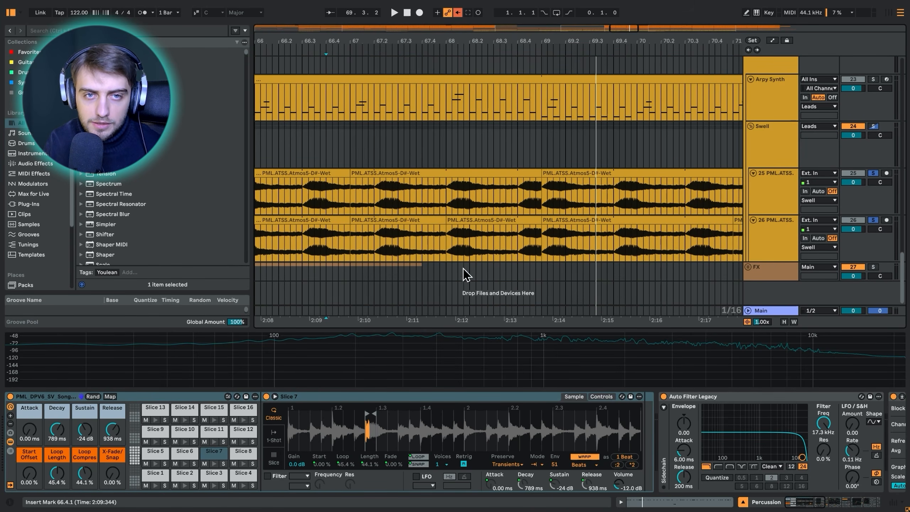
pyautogui.scroll(10, 503, 189)
pyautogui.scroll(-9, 509, 179)
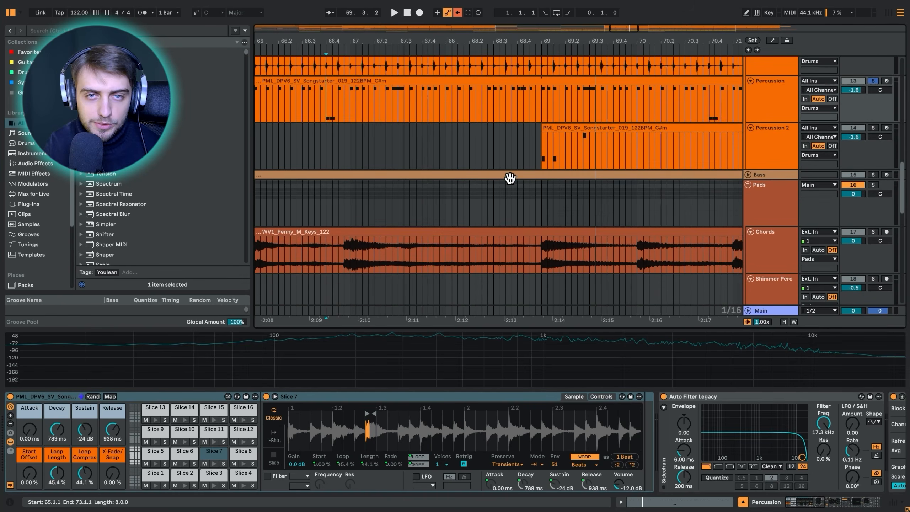
pyautogui.scroll(-1, 524, 185)
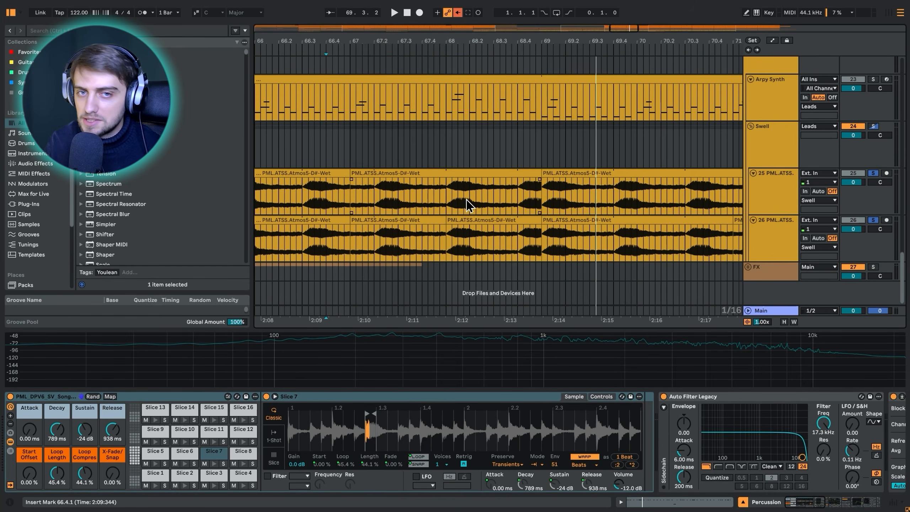
pyautogui.click(447, 209)
pyautogui.click(473, 304)
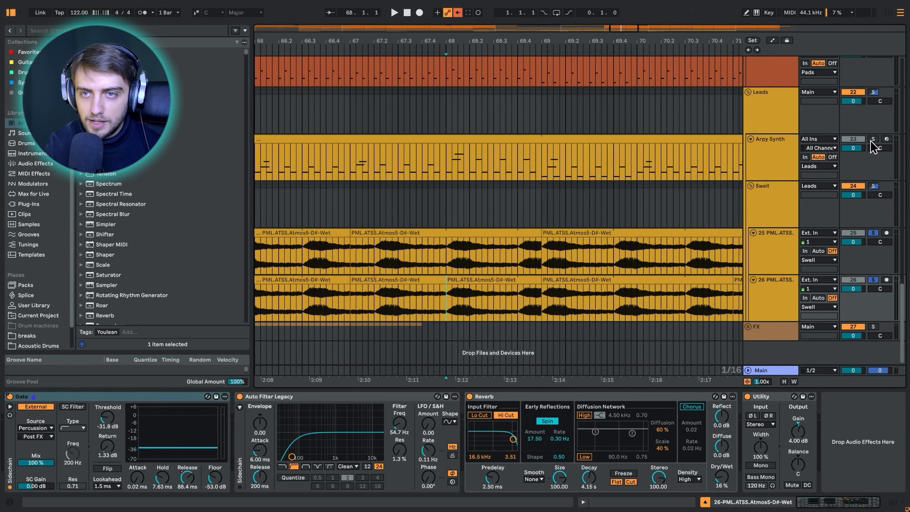
# Step: Add the Arpy Synth track to the soloed tracks and play its clip from bar 61
pyautogui.keyDown('ctrl'); pyautogui.click(871, 139); pyautogui.keyUp('ctrl')
pyautogui.click(443, 139)
pyautogui.press('space')
pyautogui.moveTo(410, 37); pyautogui.dragTo(414, 21)
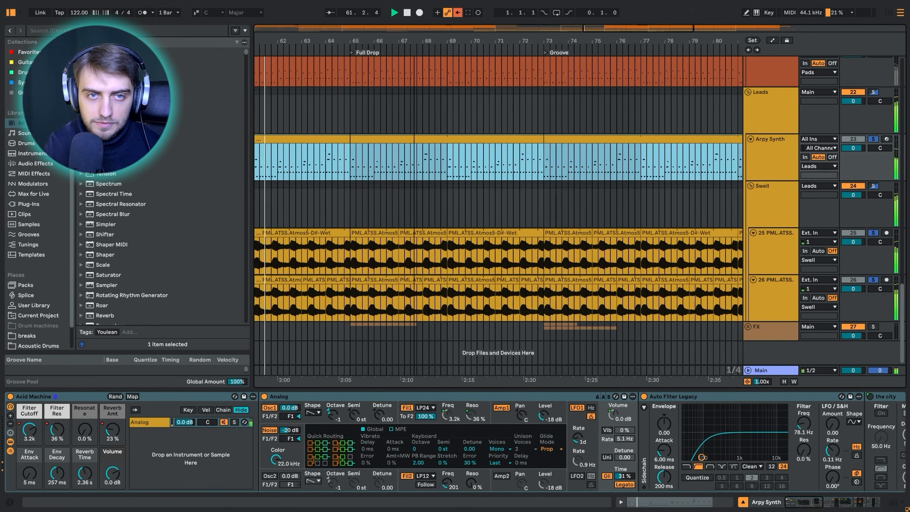
# Step: Deactivate the Swell group during playback to hear Arpy Synth without it, and stop the playback
pyautogui.click(873, 186)
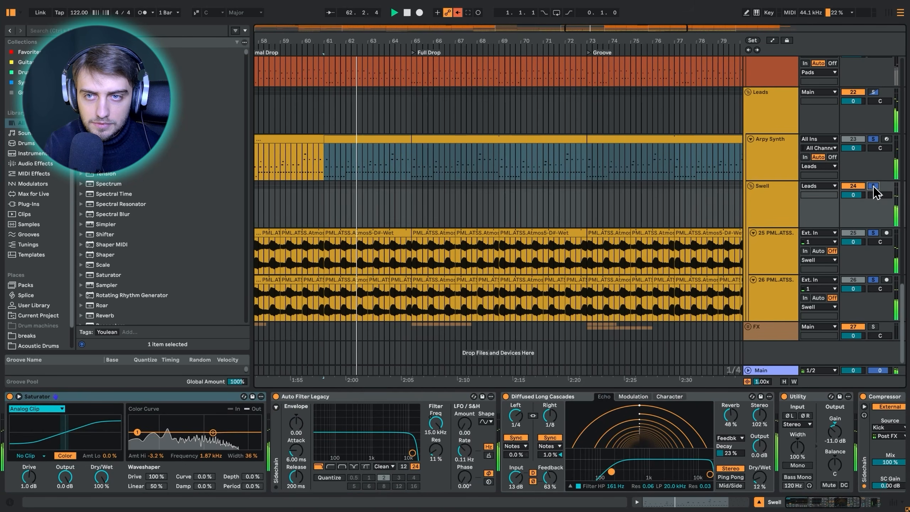
pyautogui.click(873, 186)
pyautogui.click(854, 185)
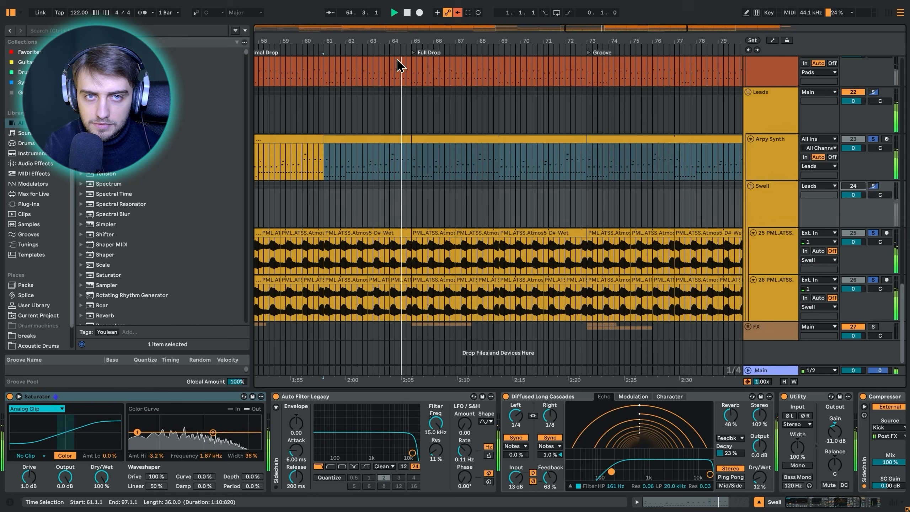
pyautogui.click(376, 205)
pyautogui.press('space')
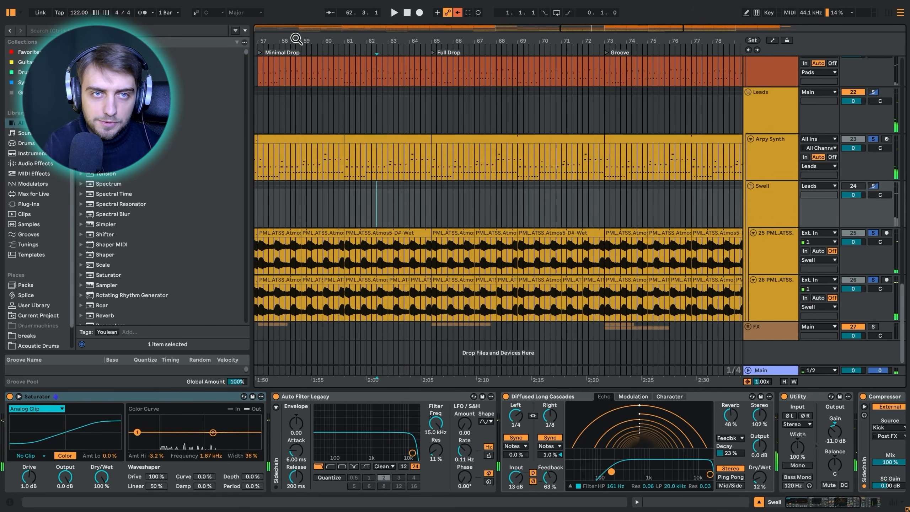
# Step: Play the Arpy Synth track from bar 41 and enlarge its lane to show the note pattern
pyautogui.moveTo(296, 39); pyautogui.dragTo(422, 16)
pyautogui.moveTo(506, 40); pyautogui.dragTo(514, 171)
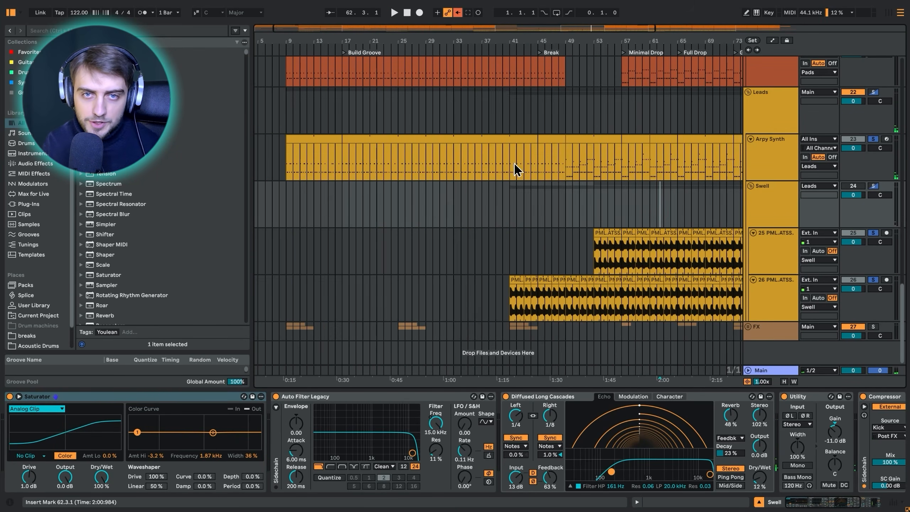
pyautogui.click(509, 168)
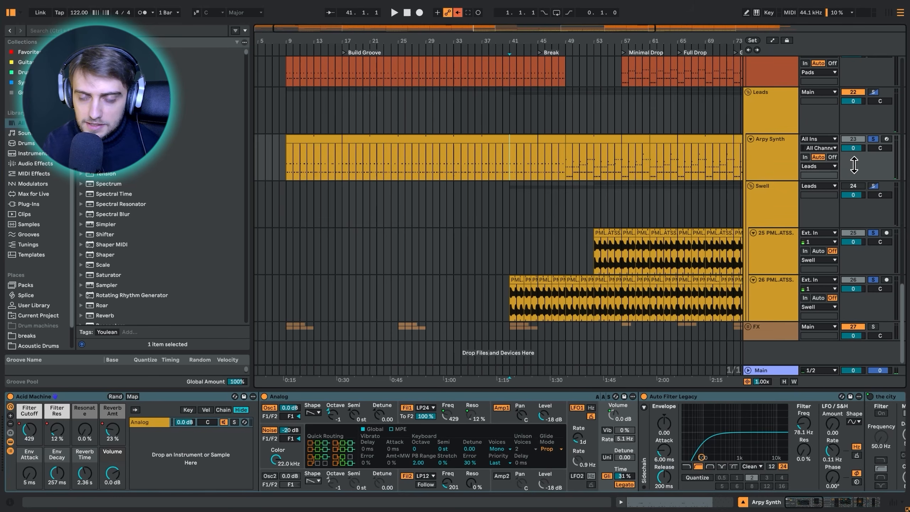
pyautogui.press('space')
pyautogui.moveTo(525, 40); pyautogui.dragTo(497, 179)
pyautogui.moveTo(774, 180); pyautogui.dragTo(774, 298)
pyautogui.press('space')
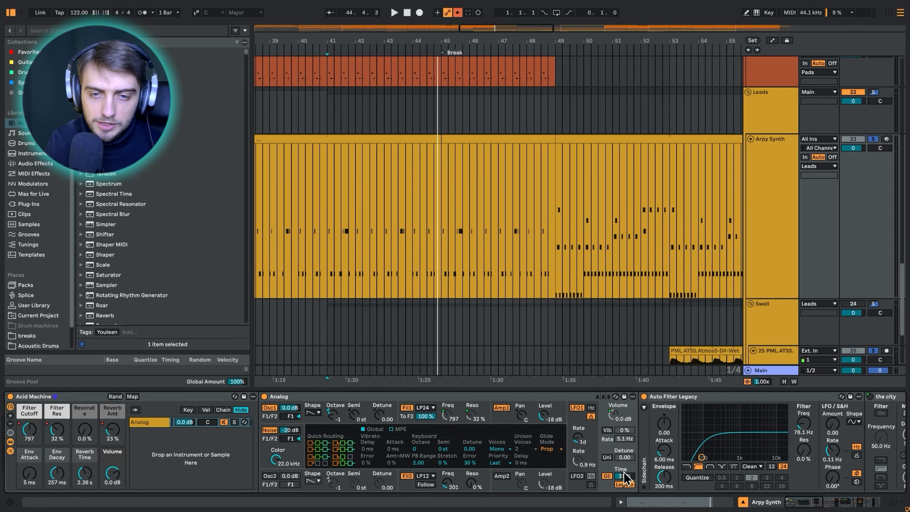
# Step: Arm the Arpy Synth track, play it from just past bar 44 and show Analog's Filter 1 envelope
pyautogui.click(886, 141)
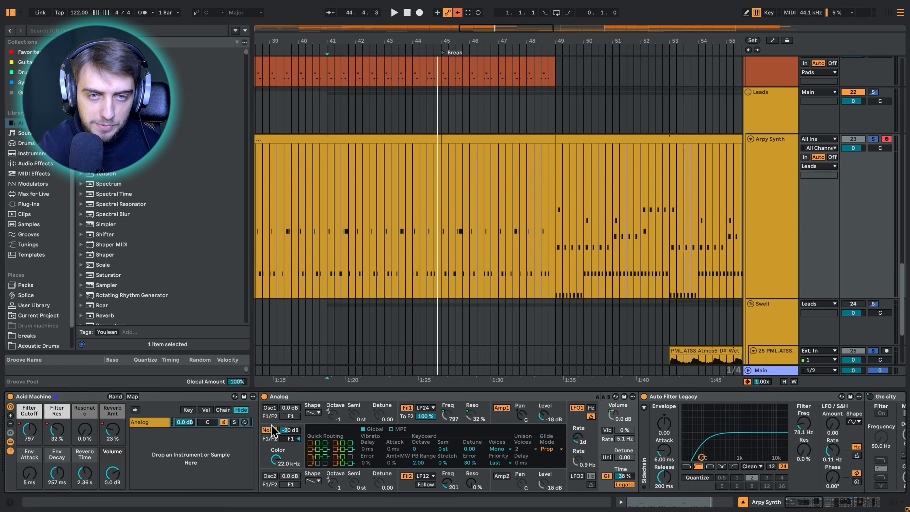
pyautogui.press('space')
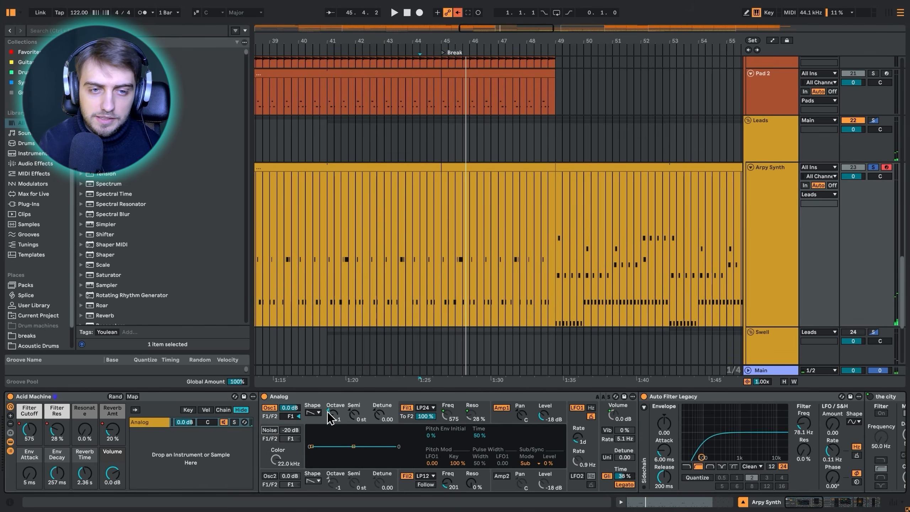
pyautogui.click(478, 420)
pyautogui.press('space')
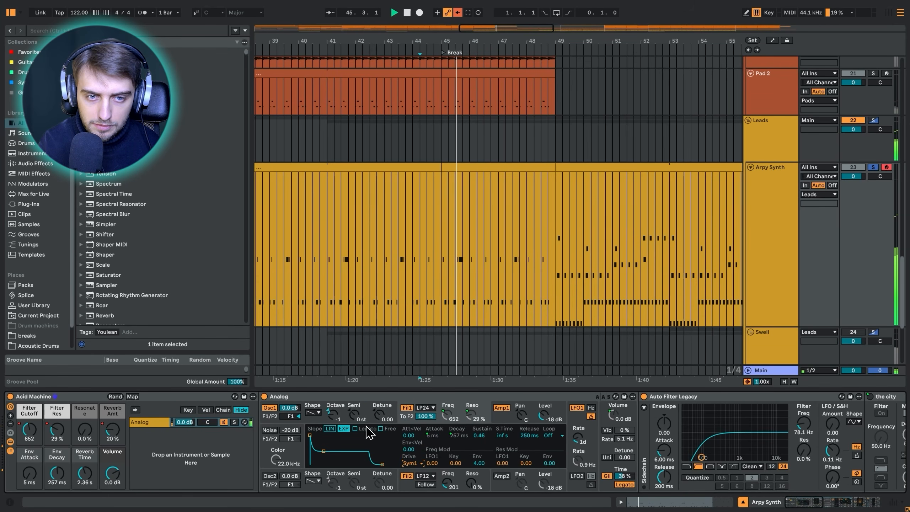
# Step: Inspect Analog's Oscillator 1, Filter 1 and Amp 1 settings on Arpy Synth during playback, and stop it
pyautogui.moveTo(289, 408)
pyautogui.mouseDown()
pyautogui.moveTo(289, 398)
pyautogui.moveTo(289, 408)
pyautogui.mouseUp()
pyautogui.click(407, 420)
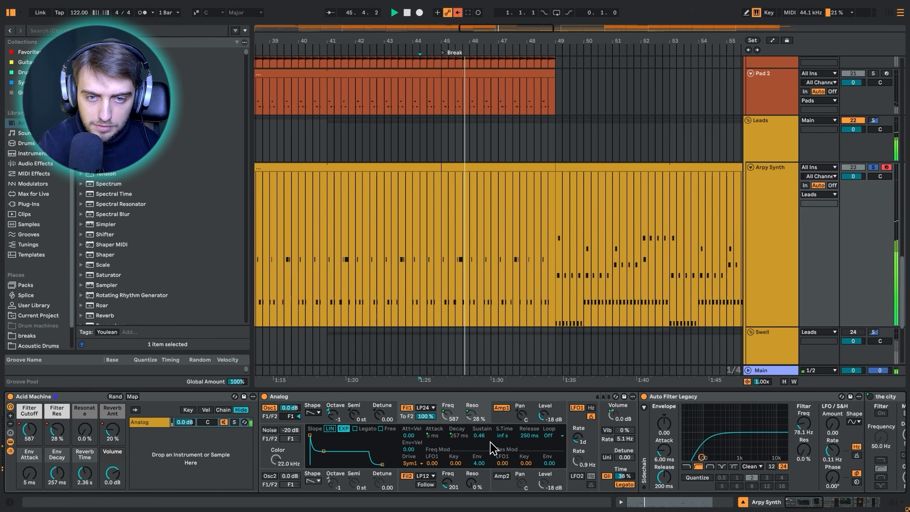
pyautogui.click(504, 419)
pyautogui.press('space')
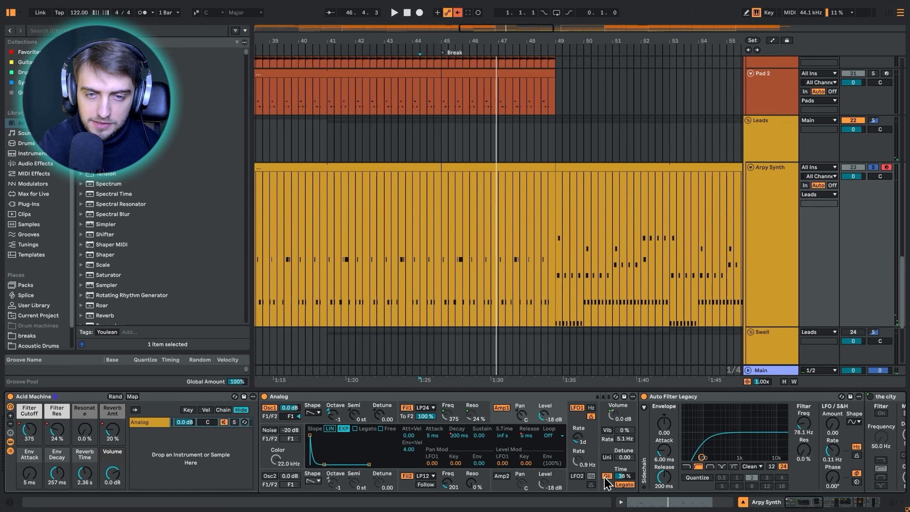
# Step: Play Arpy Synth around bar 45 with Analog's glide off, re-enable the glide, and replay from 45.2 to compare
pyautogui.press('space')
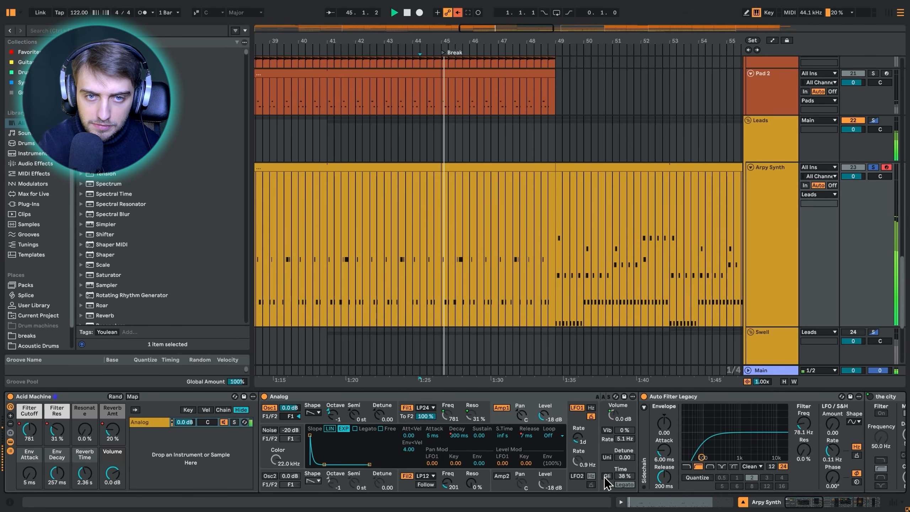
pyautogui.click(605, 476)
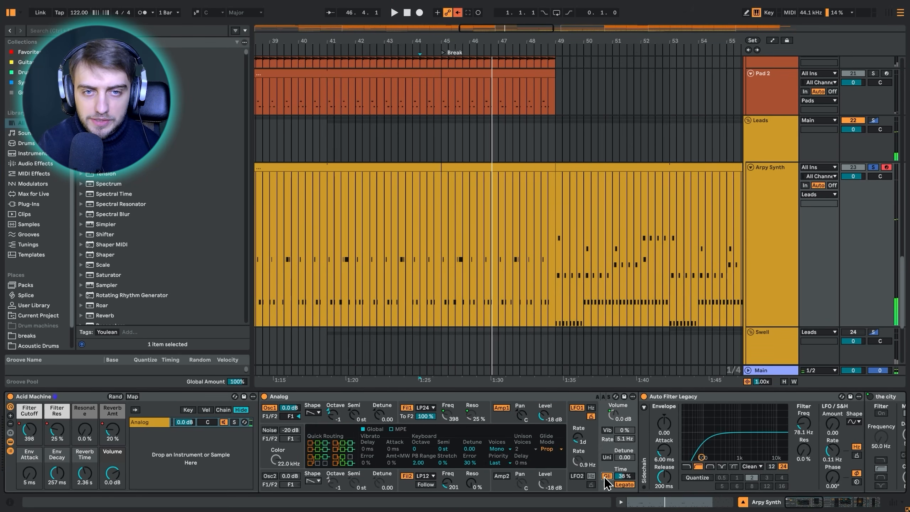
pyautogui.click(449, 303)
pyautogui.press('space')
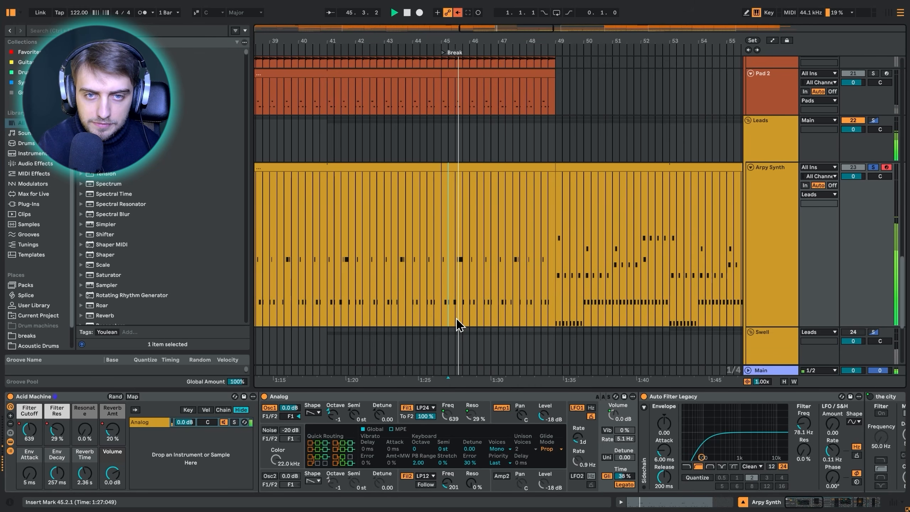
pyautogui.press('space')
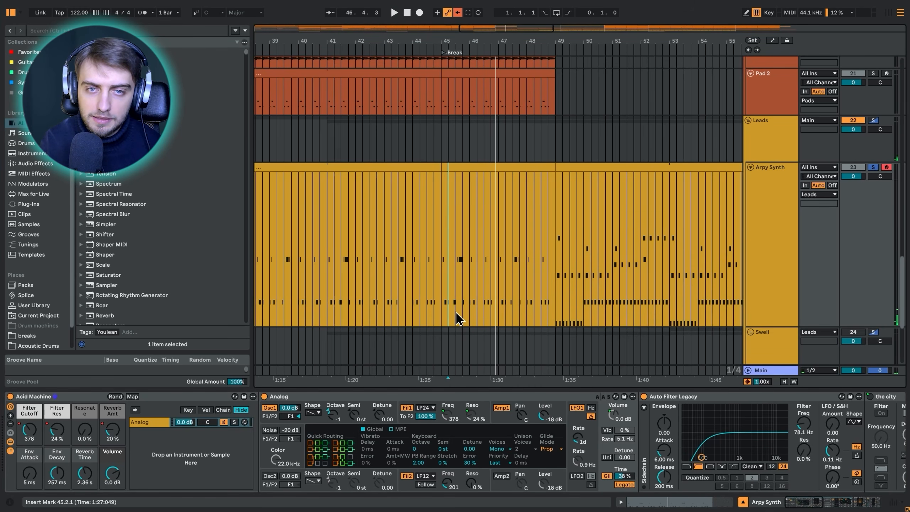
# Step: Play Arpy Synth from bar 49 and switch Analog's glide off and back on during playback
pyautogui.click(555, 297)
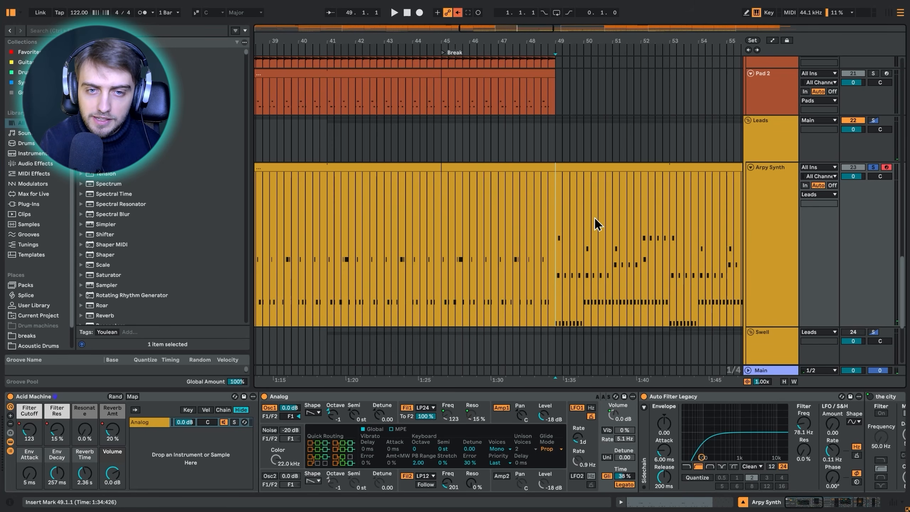
pyautogui.press('space')
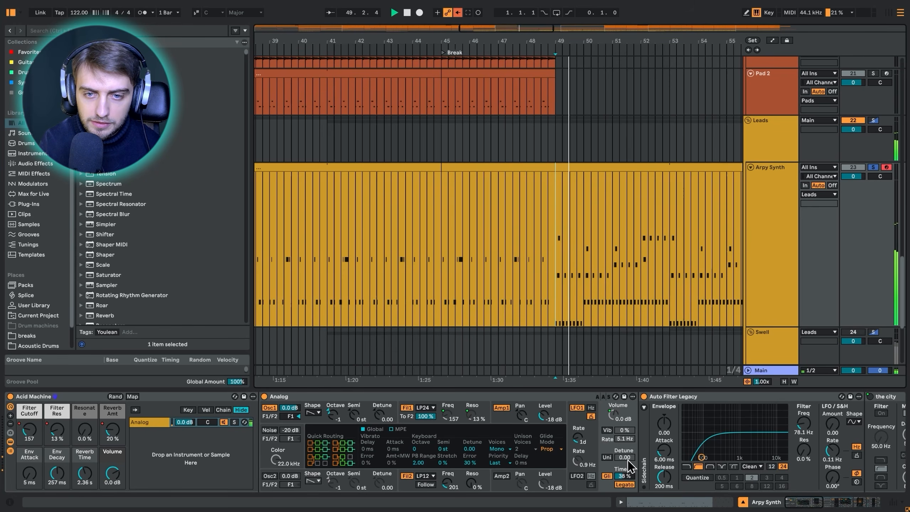
pyautogui.moveTo(672, 41); pyautogui.dragTo(528, 156)
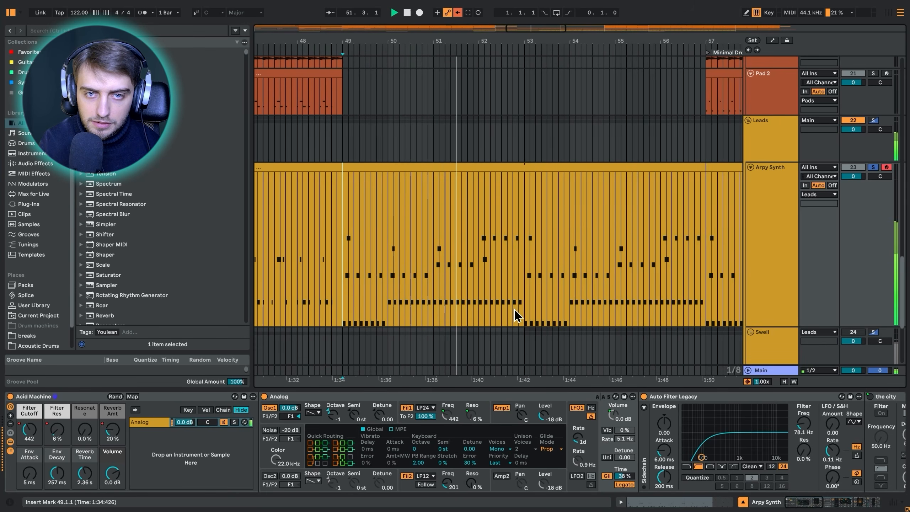
pyautogui.click(605, 476)
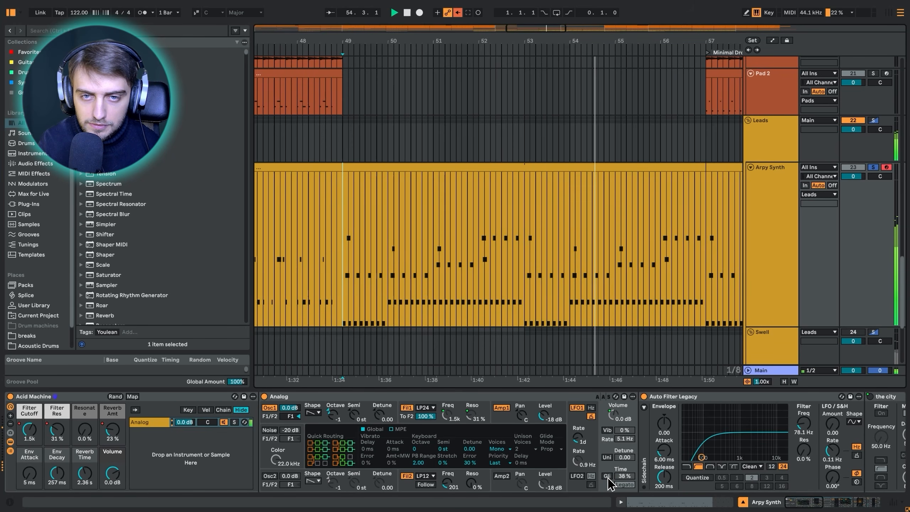
pyautogui.click(606, 476)
# Step: Play Arpy Synth's note pattern from bar 49 and mark its opening notes from 49.1.1 to 49.1.3
pyautogui.press('w')
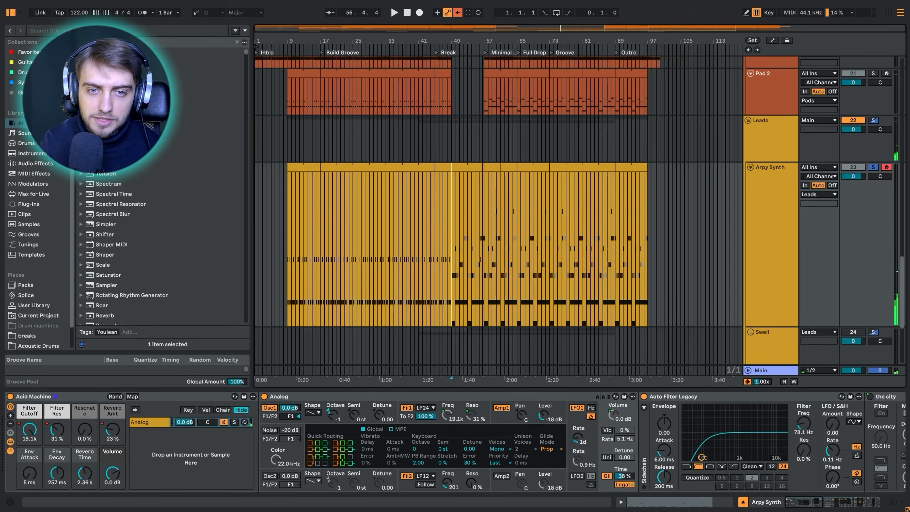
pyautogui.moveTo(456, 38); pyautogui.dragTo(482, 86)
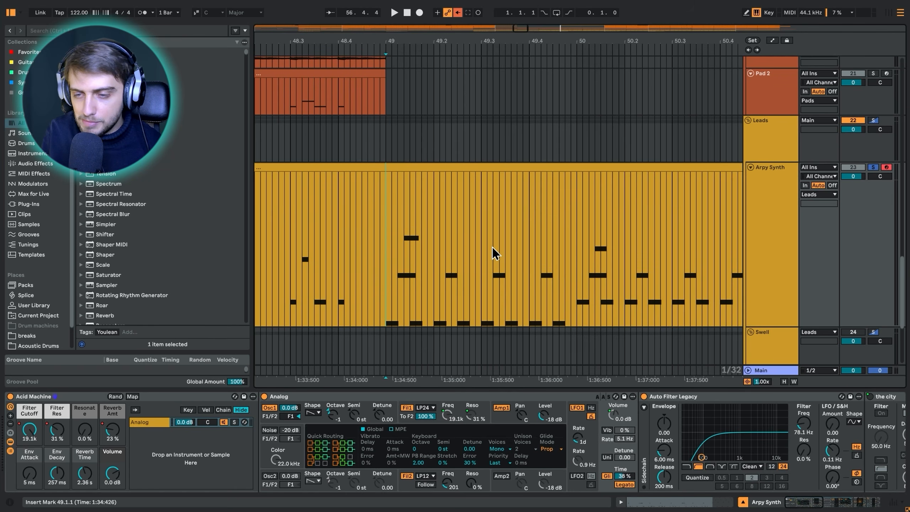
pyautogui.press('space')
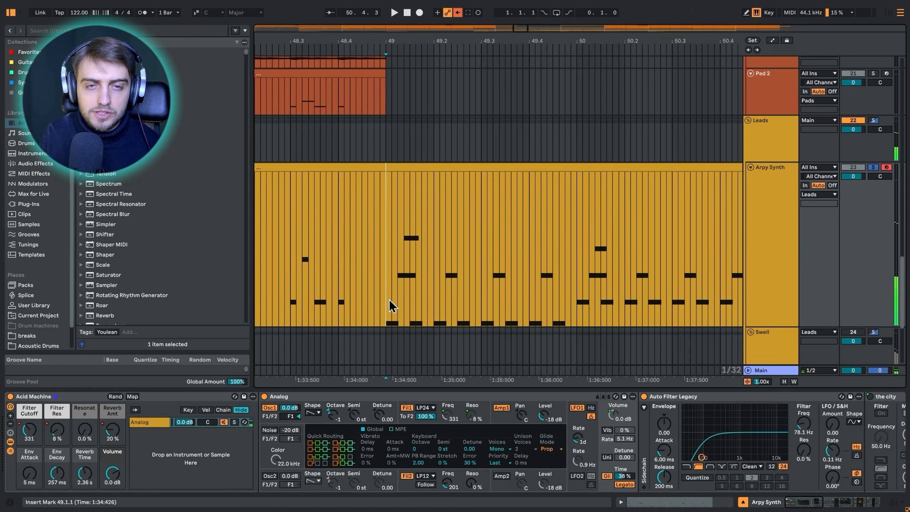
pyautogui.moveTo(388, 306); pyautogui.dragTo(413, 294)
pyautogui.press('space')
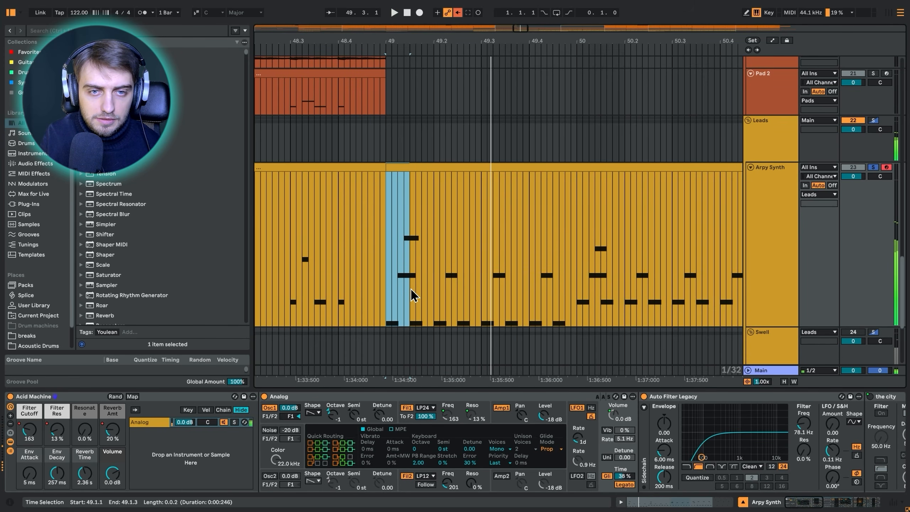
pyautogui.press('space')
pyautogui.press('space')
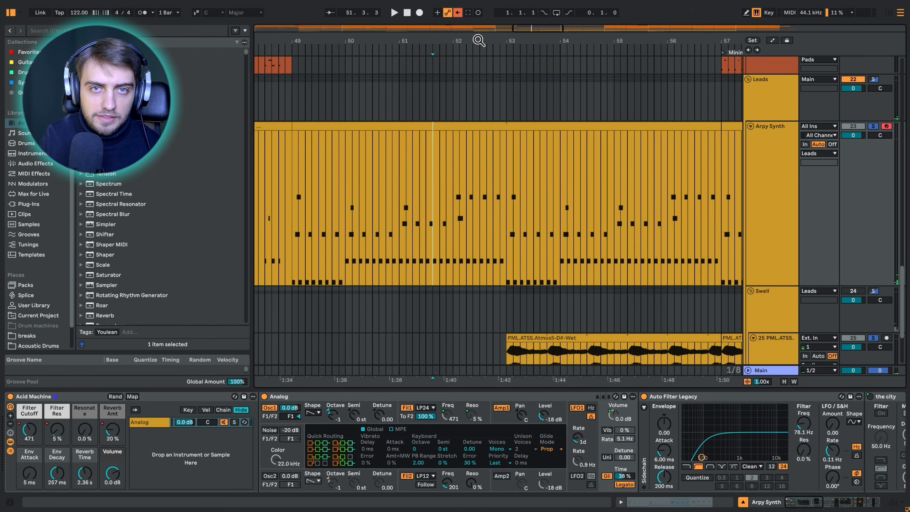
# Step: Play Arpy Synth from bar 57 at the Minimal Drop and follow its notes up close
pyautogui.press('w')
pyautogui.moveTo(494, 38); pyautogui.dragTo(402, 39)
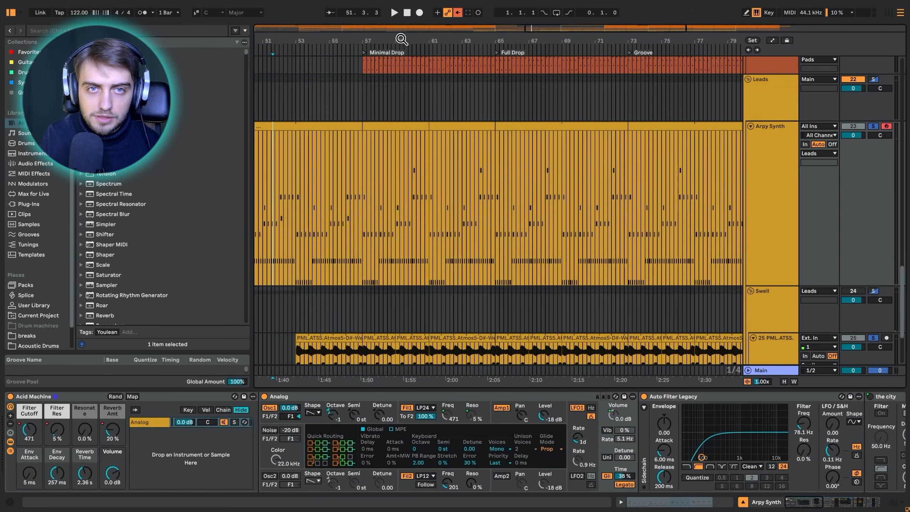
pyautogui.click(364, 208)
pyautogui.press('space')
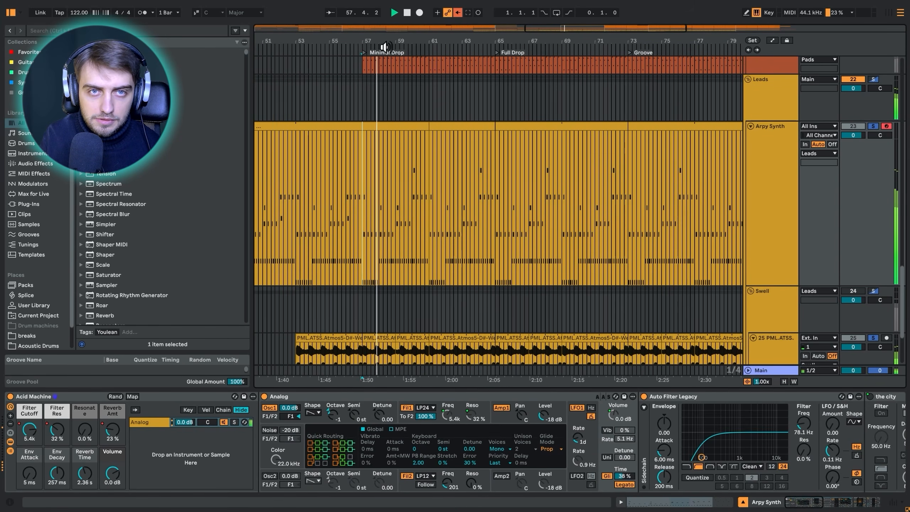
pyautogui.moveTo(383, 42); pyautogui.dragTo(391, 91)
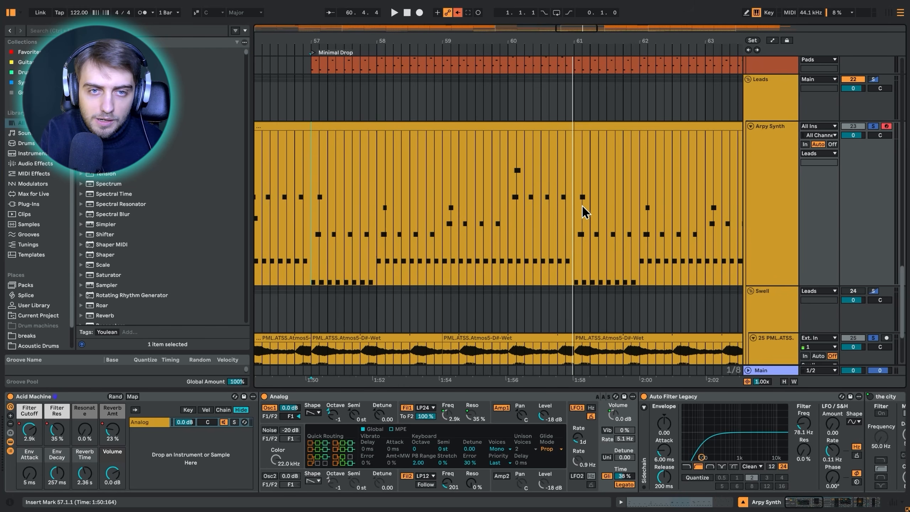
# Step: Look through the swell, percussion, chord and pad tracks across the arrangement around the Minimal Drop and Full Drop
pyautogui.scroll(-5, 585, 212)
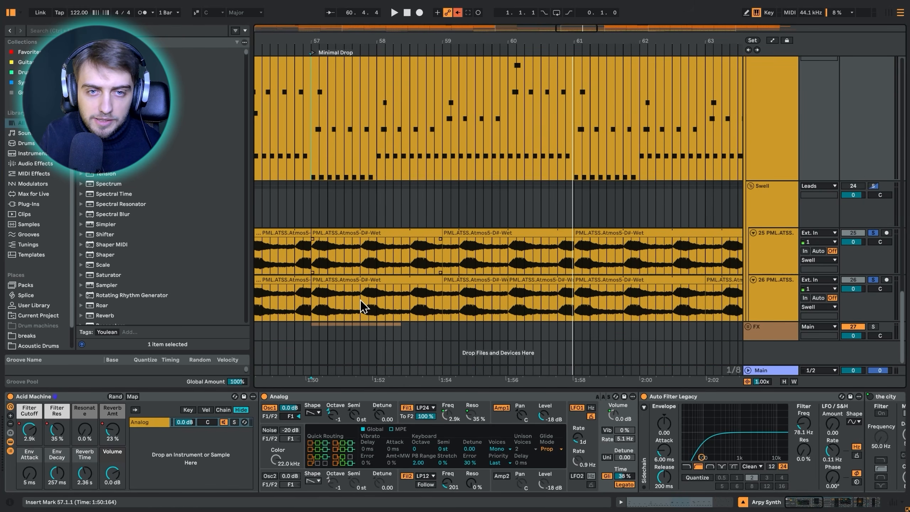
pyautogui.scroll(15, 470, 208)
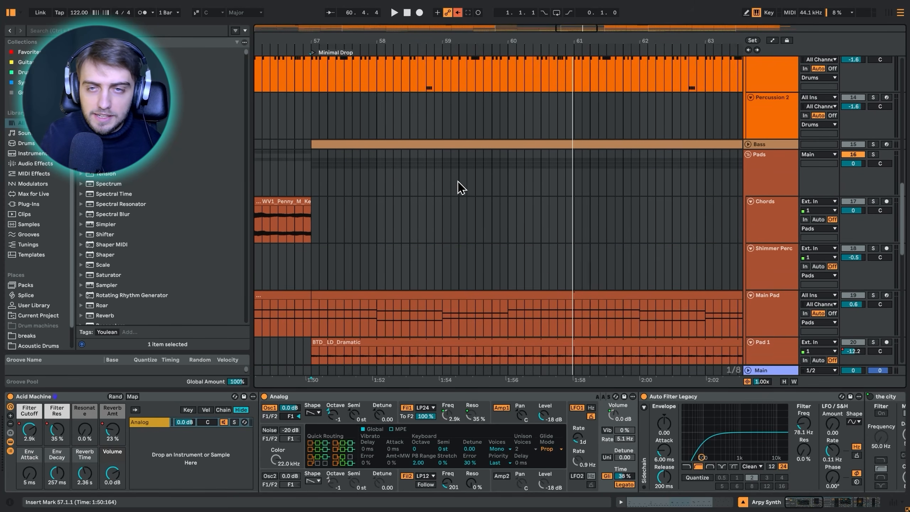
pyautogui.scroll(10, 470, 179)
pyautogui.scroll(-16, 477, 165)
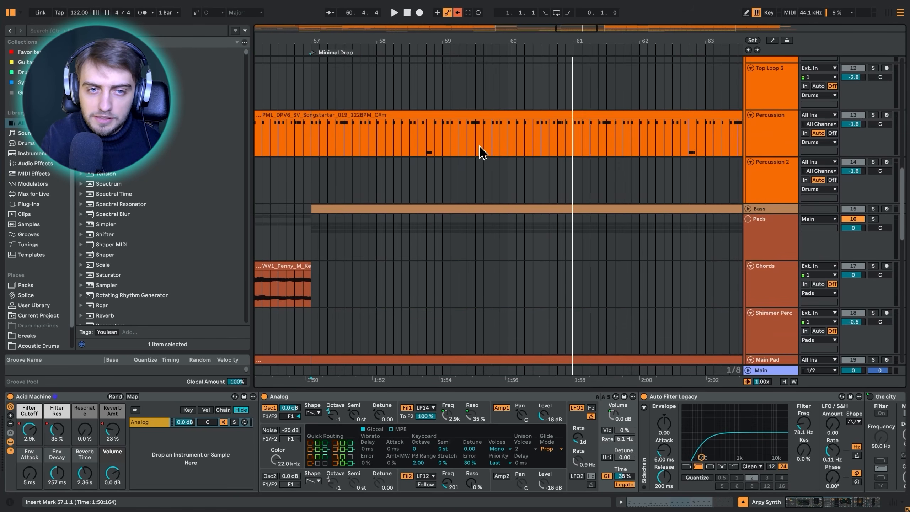
pyautogui.moveTo(458, 40); pyautogui.dragTo(458, 10)
pyautogui.scroll(-3, 586, 164)
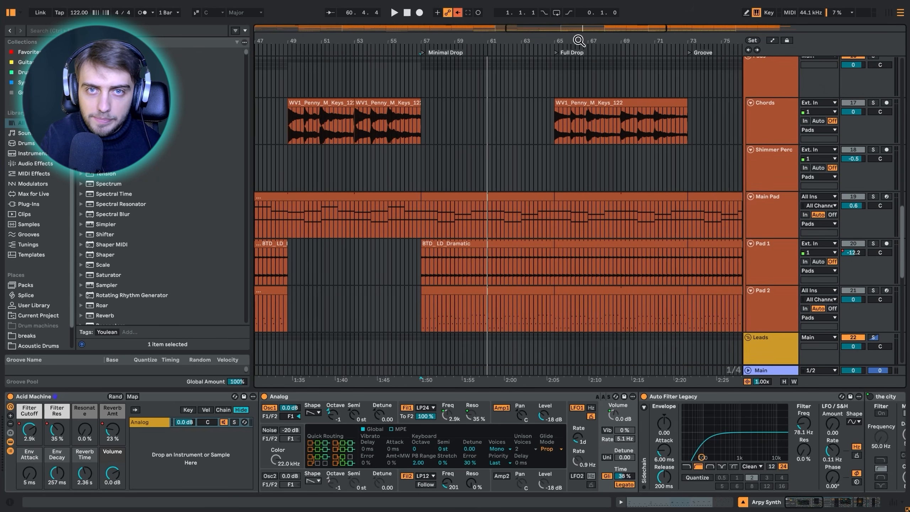
pyautogui.moveTo(580, 41); pyautogui.dragTo(580, 14)
pyautogui.scroll(10, 544, 208)
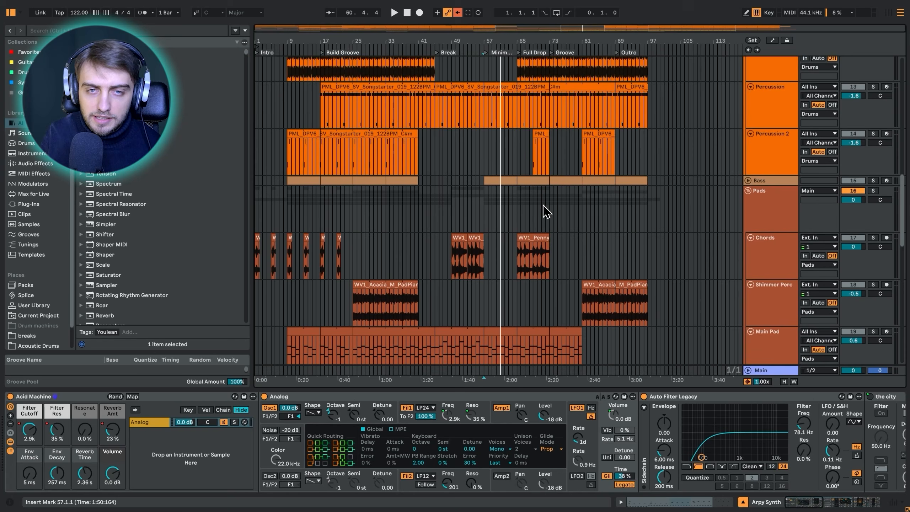
pyautogui.scroll(-11, 544, 202)
# Step: Solo the Pads group, play it from bar 65 through the Full Drop section, and stop
pyautogui.click(520, 162)
pyautogui.press('space')
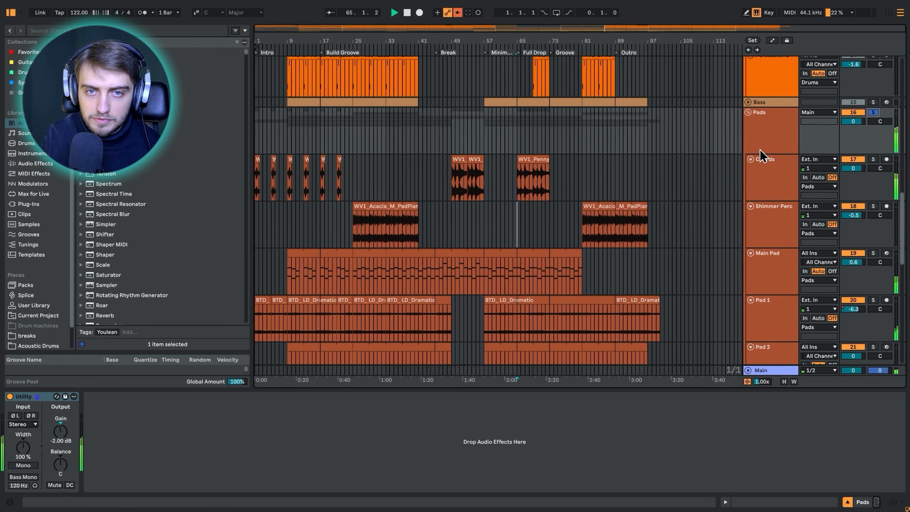
pyautogui.moveTo(546, 41); pyautogui.dragTo(545, 83)
pyautogui.scroll(-3, 544, 157)
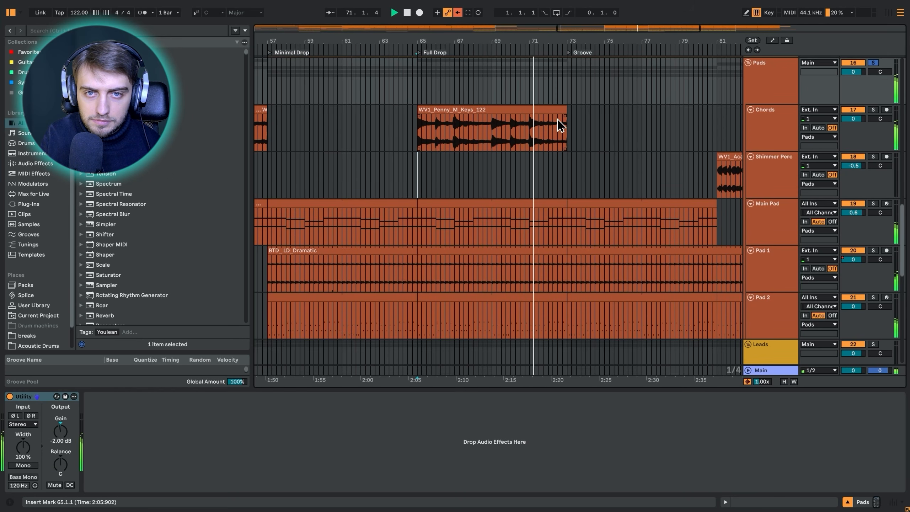
pyautogui.press('space')
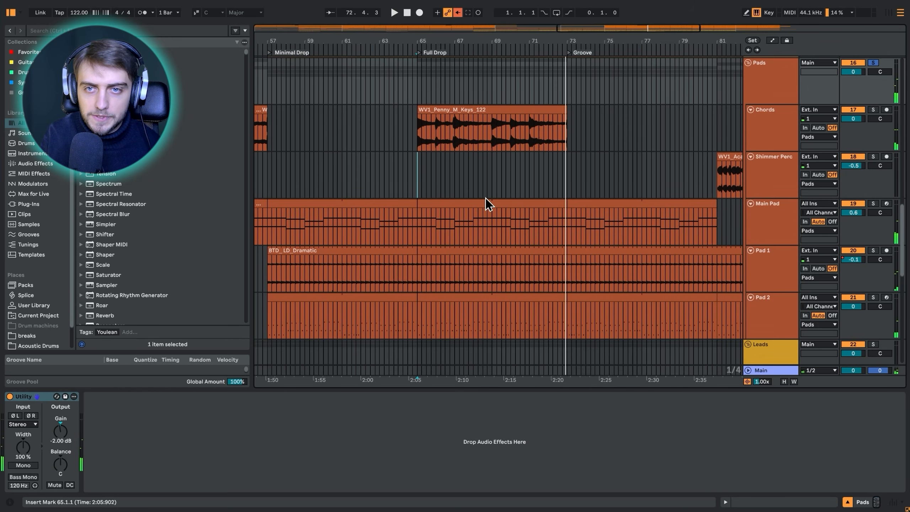
# Step: Solo the Chords track and play its clip from bar 65
pyautogui.click(872, 110)
pyautogui.press('space')
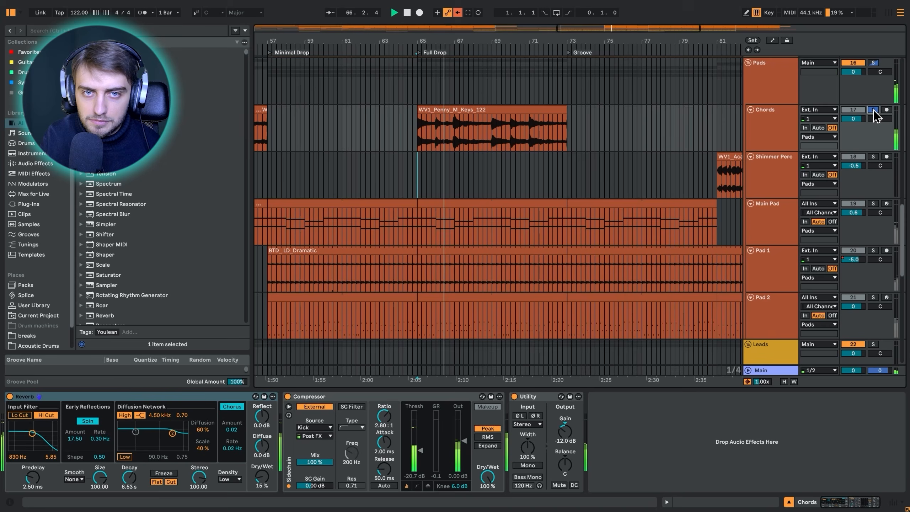
pyautogui.click(869, 194)
# Step: Solo Main Pad, play it from bar 65, show the devices inside its Spacious Choir rack, and stop
pyautogui.click(424, 238)
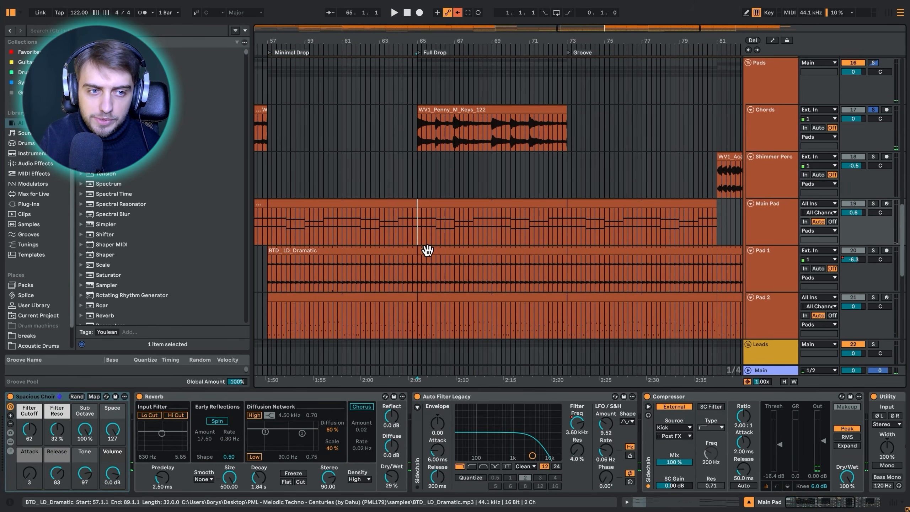
pyautogui.click(868, 205)
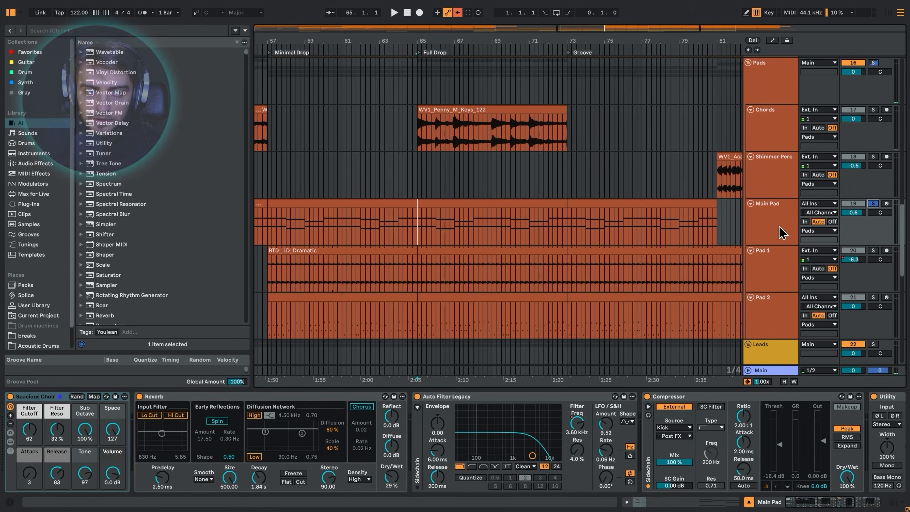
pyautogui.press('space')
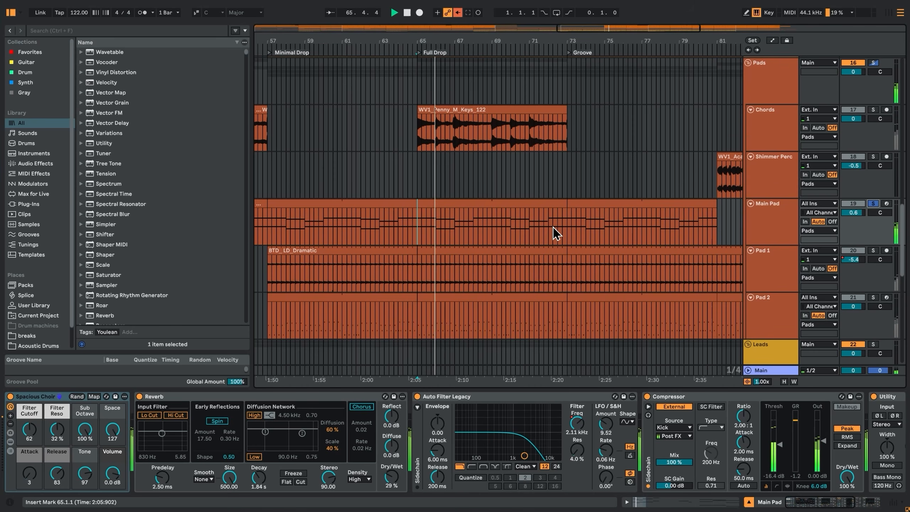
pyautogui.click(10, 442)
pyautogui.press('space')
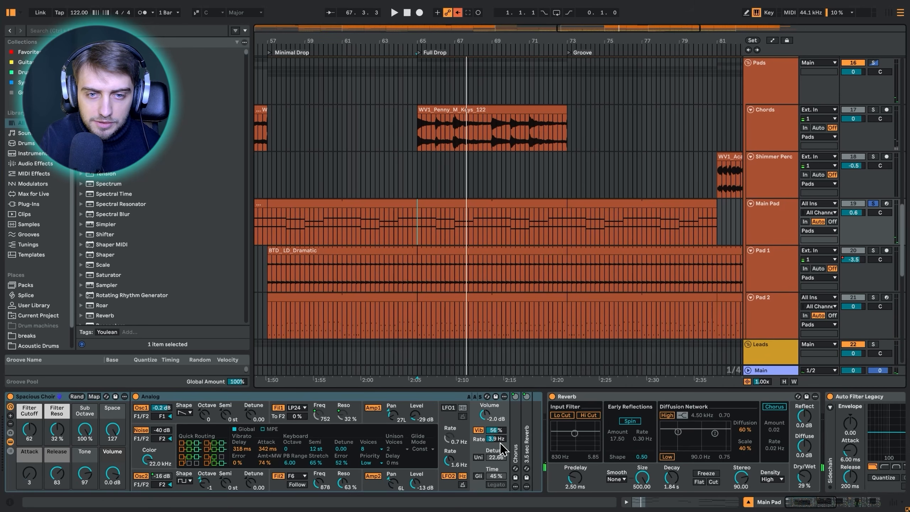
# Step: Unfold the Chorus and 3.5 sec Reverb devices in Main Pad's rack and inspect the device chain
pyautogui.doubleClick(516, 444)
pyautogui.doubleClick(675, 433)
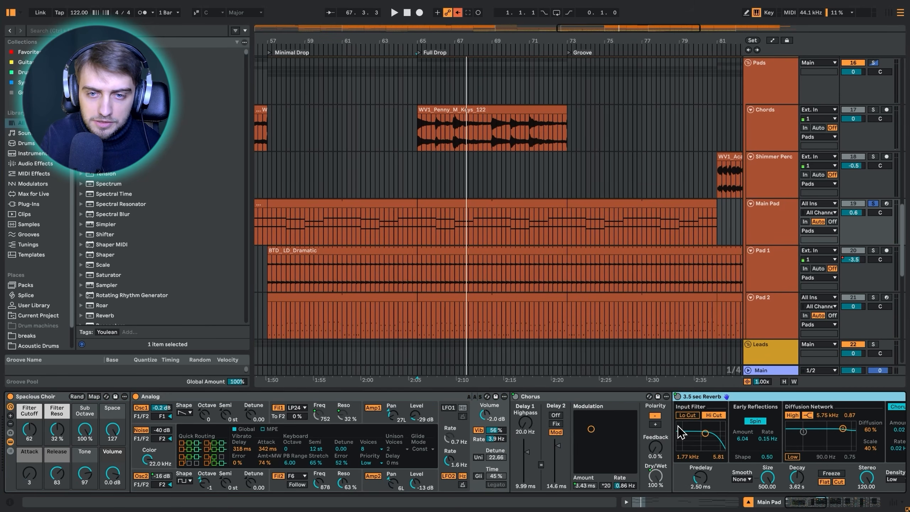
pyautogui.moveTo(825, 506)
pyautogui.mouseDown()
pyautogui.moveTo(881, 505)
pyautogui.moveTo(811, 506)
pyautogui.mouseUp()
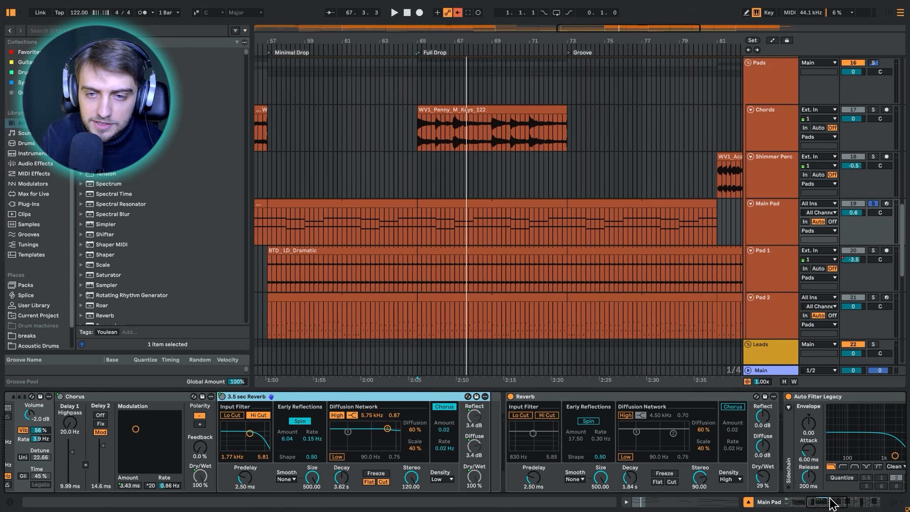
pyautogui.moveTo(831, 503); pyautogui.dragTo(797, 507)
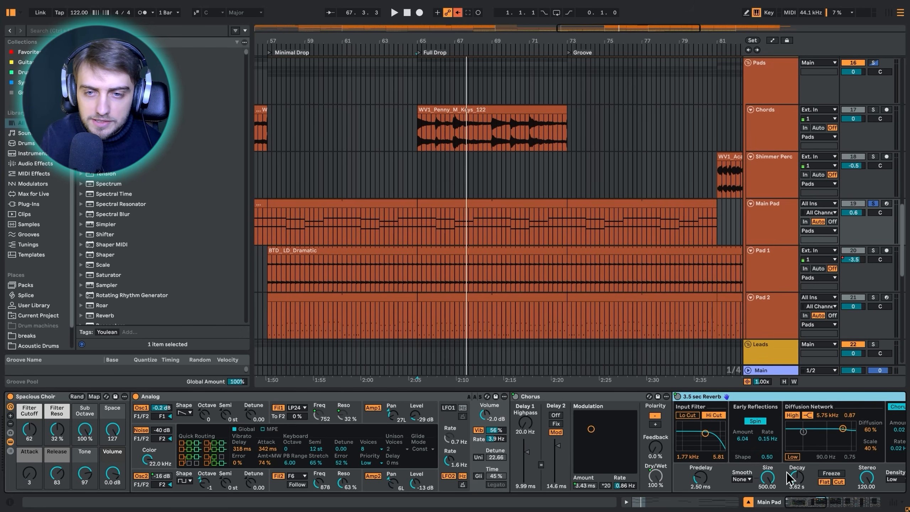
pyautogui.moveTo(808, 506); pyautogui.dragTo(815, 505)
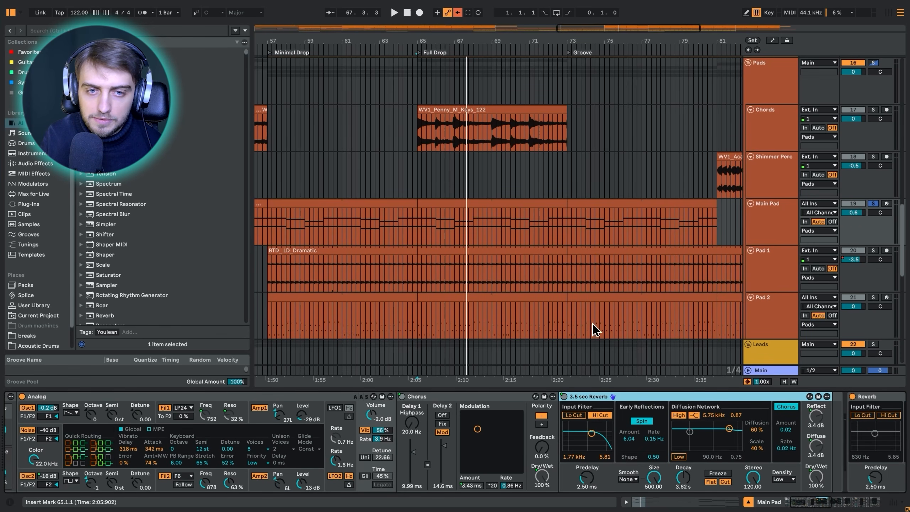
# Step: Solo the Pad 1 track and play its clip from bar 65 in the Full Drop section
pyautogui.click(459, 279)
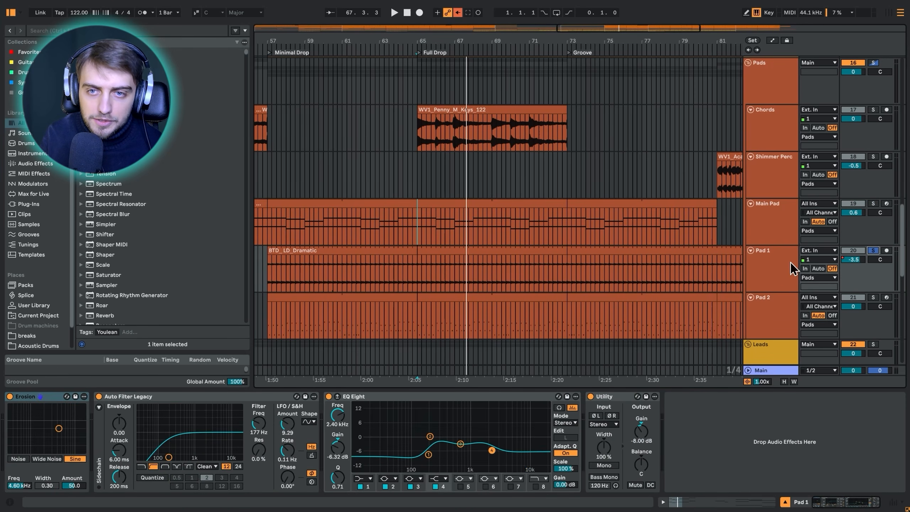
pyautogui.click(422, 278)
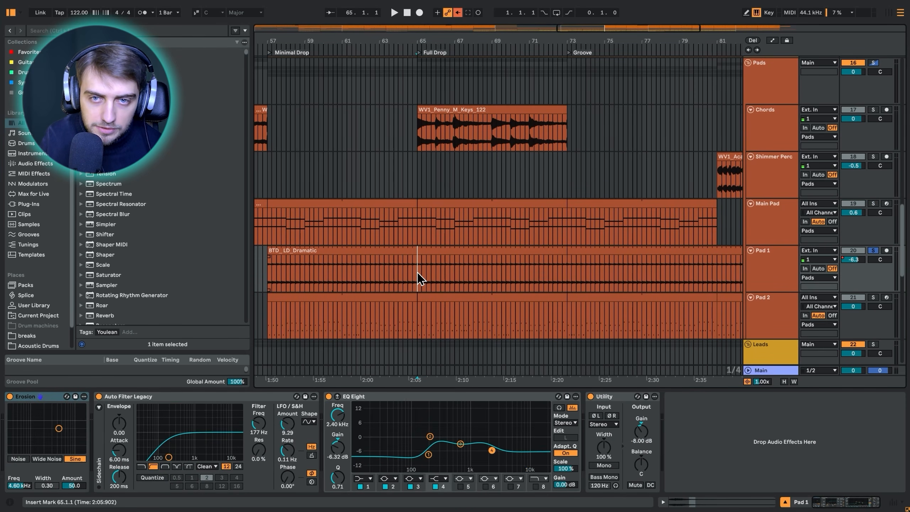
pyautogui.press('space')
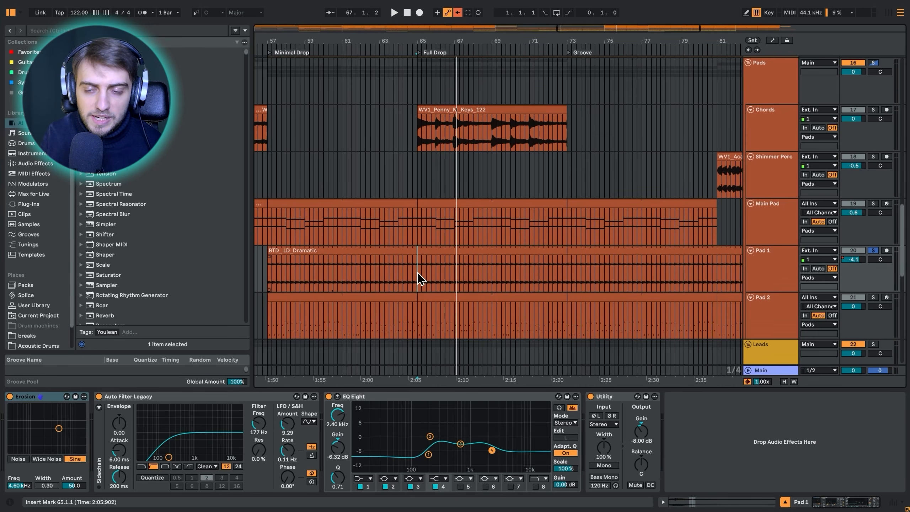
# Step: Solo Pad 2, play it in the Full Drop, and select its Diffused Long Cascades echo to inspect the device settings
pyautogui.click(873, 297)
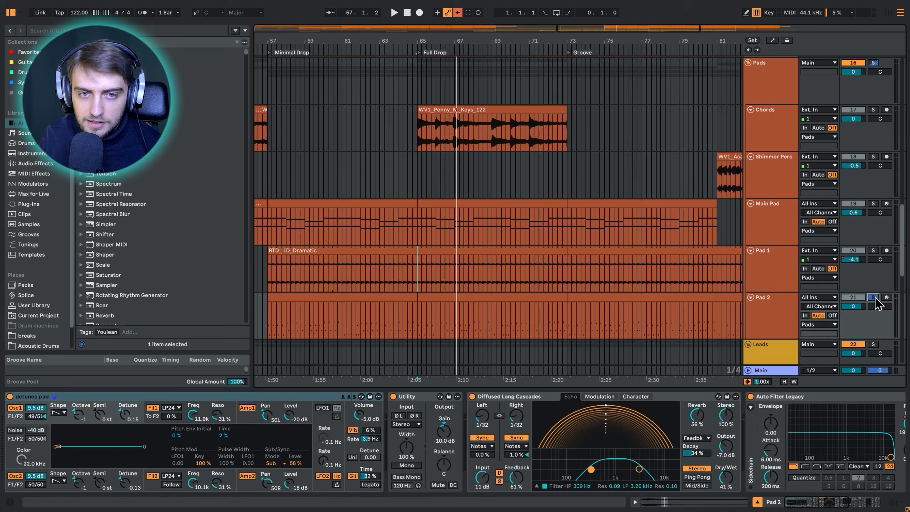
pyautogui.scroll(-3, 852, 312)
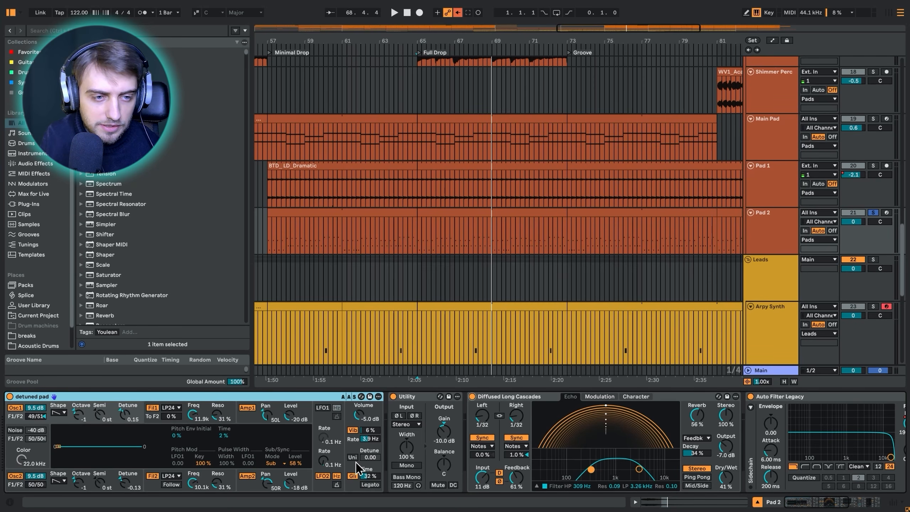
pyautogui.press('space')
pyautogui.click(506, 397)
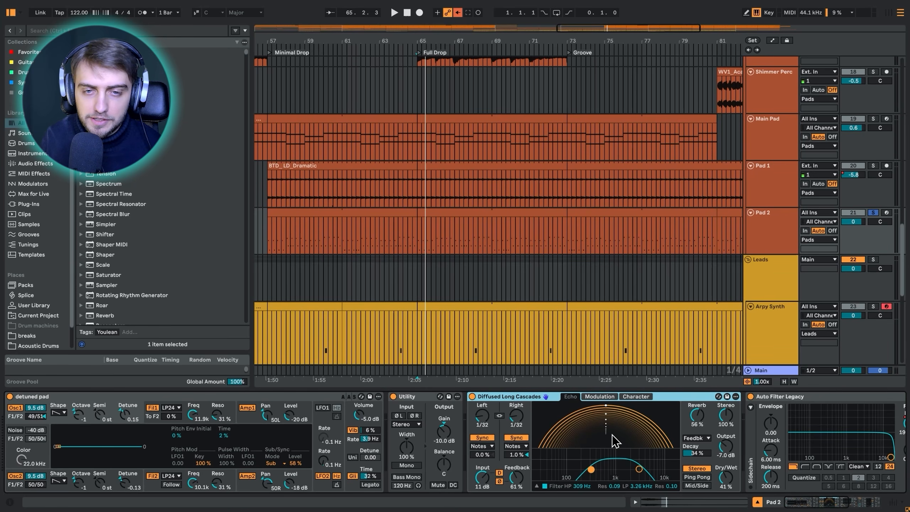
# Step: Turn off soloing on the Pads group and its layers
pyautogui.scroll(3, 698, 233)
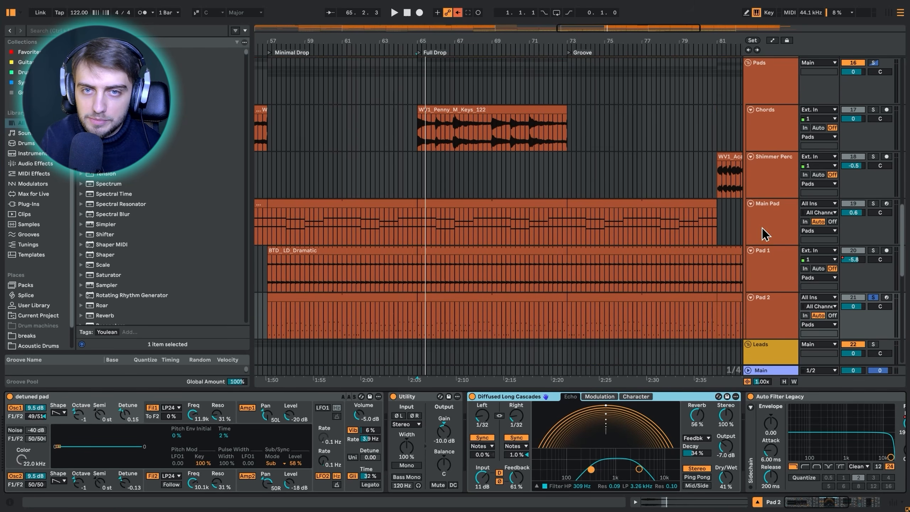
pyautogui.scroll(2, 806, 188)
pyautogui.click(875, 127)
# Step: Solo the Leads group and play it from bar 65 in the Full Drop section
pyautogui.scroll(-8, 643, 249)
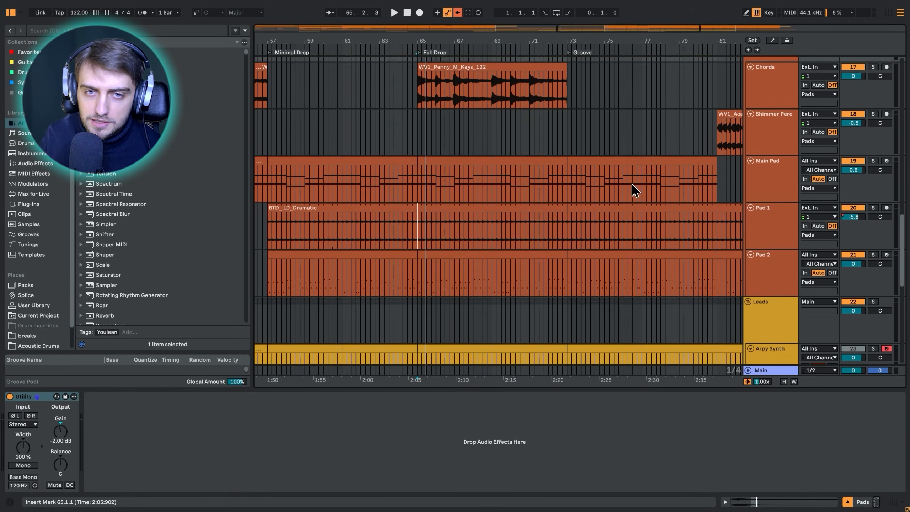
pyautogui.click(873, 160)
pyautogui.press('space')
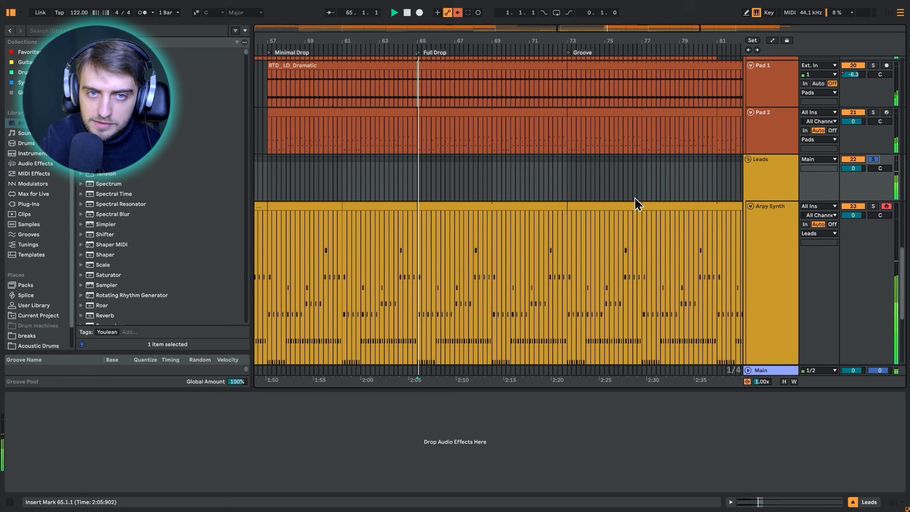
# Step: Activate the muted Swell group inside Leads while the arrangement plays
pyautogui.scroll(-5, 589, 207)
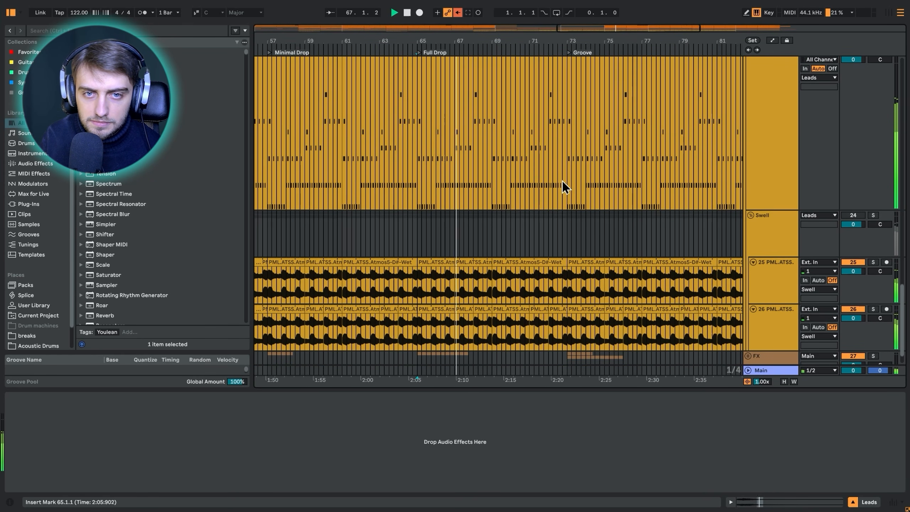
pyautogui.press('w')
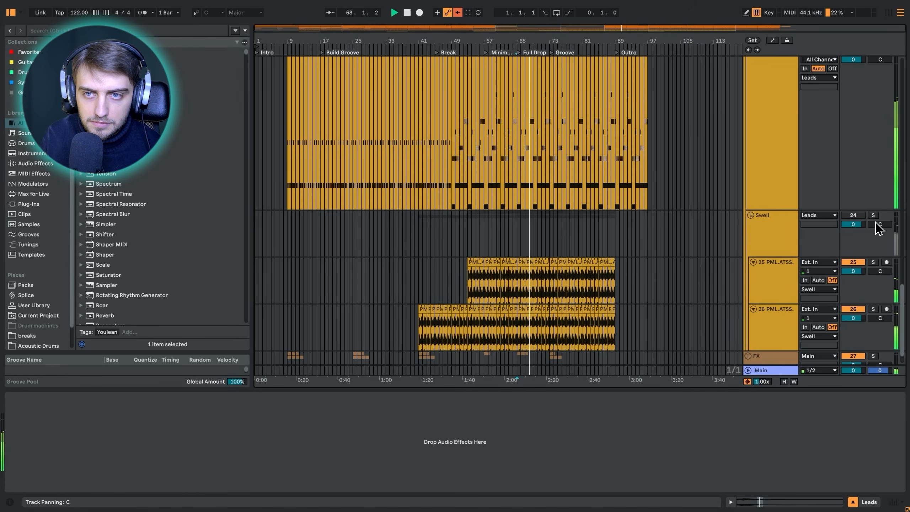
pyautogui.click(858, 215)
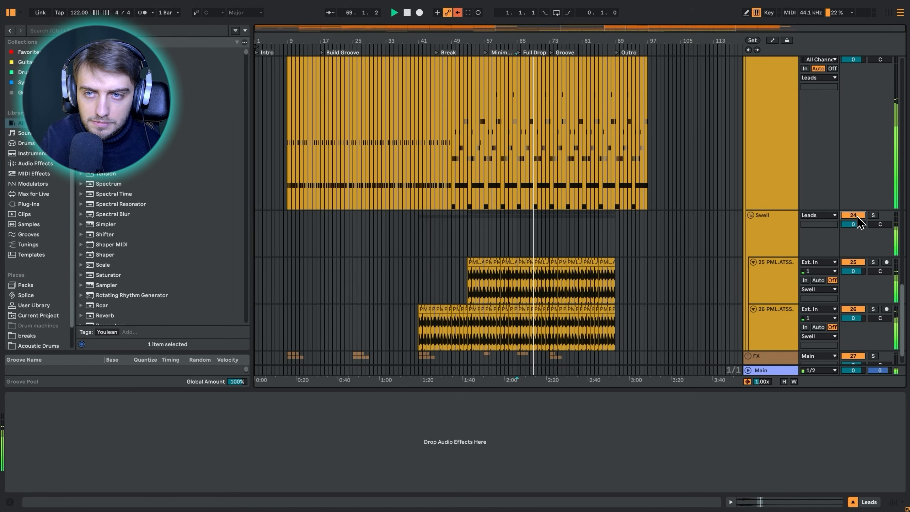
# Step: Clear the Leads solo to hear the full mix and show the Swell group's device chain
pyautogui.scroll(-2, 686, 267)
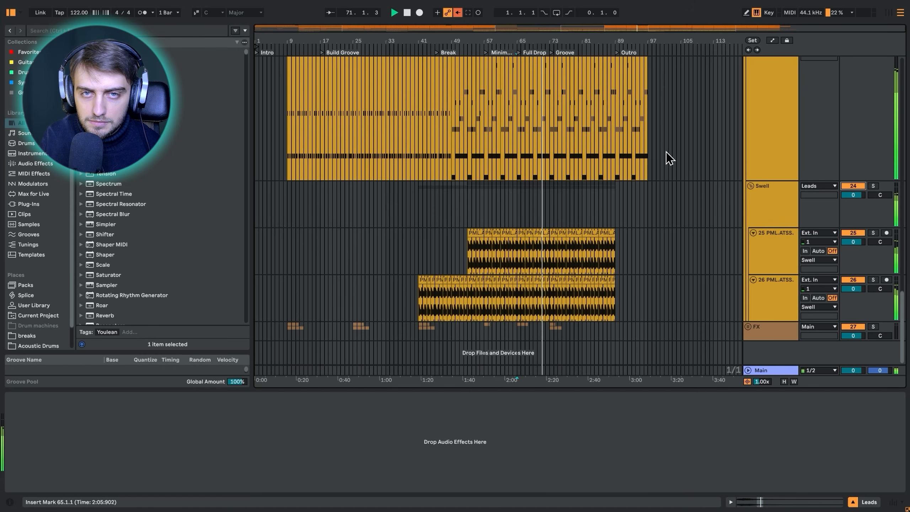
pyautogui.moveTo(571, 42); pyautogui.dragTo(572, 94)
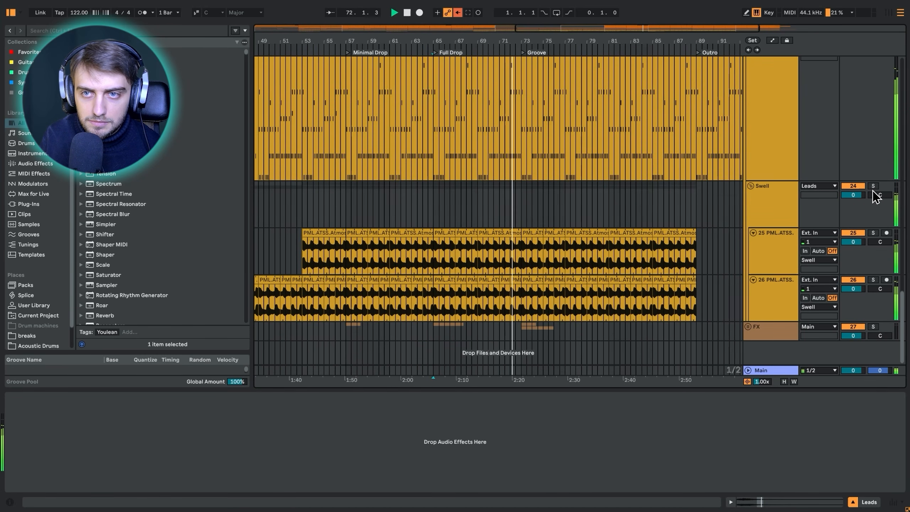
pyautogui.click(874, 186)
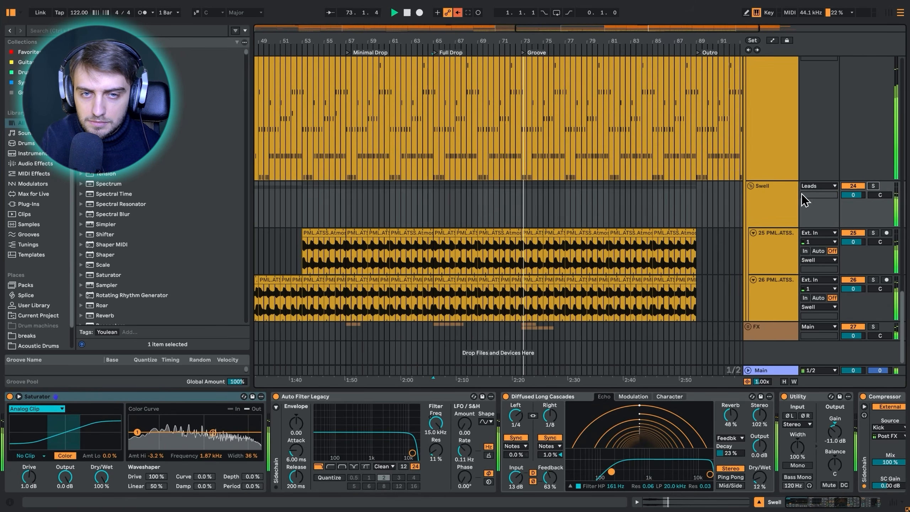
# Step: Fold the Drums group and look over the Pads, Leads and Swell tracks during full-mix playback
pyautogui.scroll(10, 622, 229)
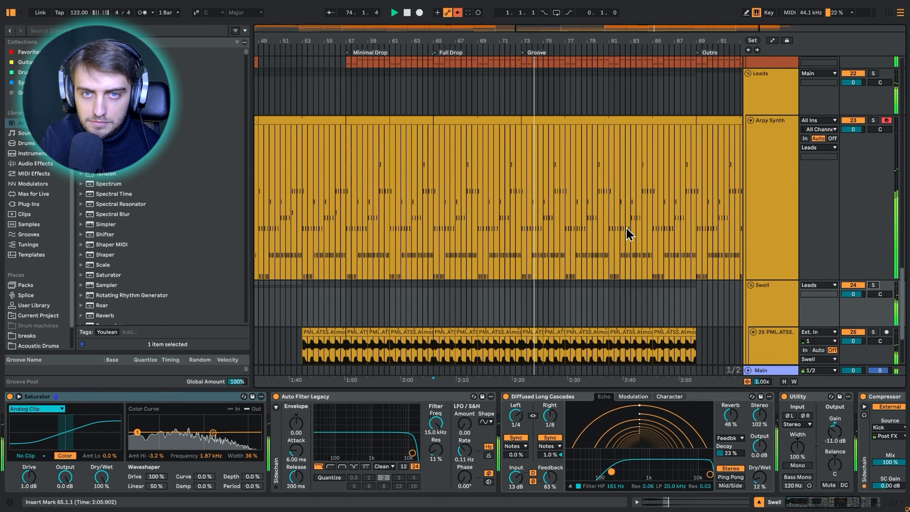
pyautogui.scroll(10, 648, 224)
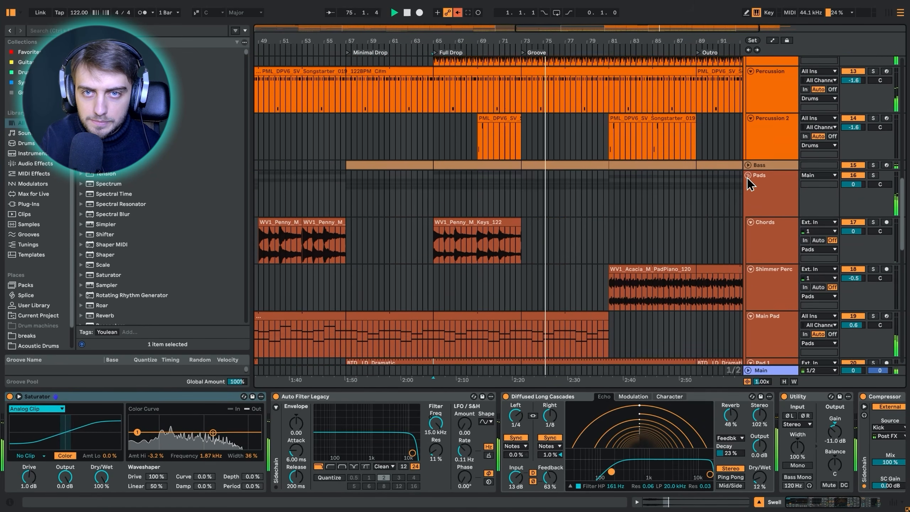
pyautogui.scroll(8, 740, 121)
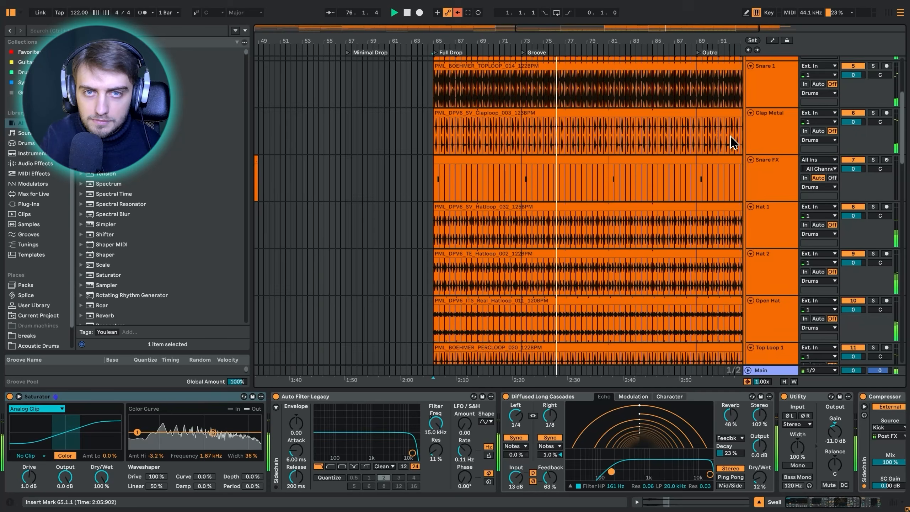
pyautogui.scroll(-15, 735, 138)
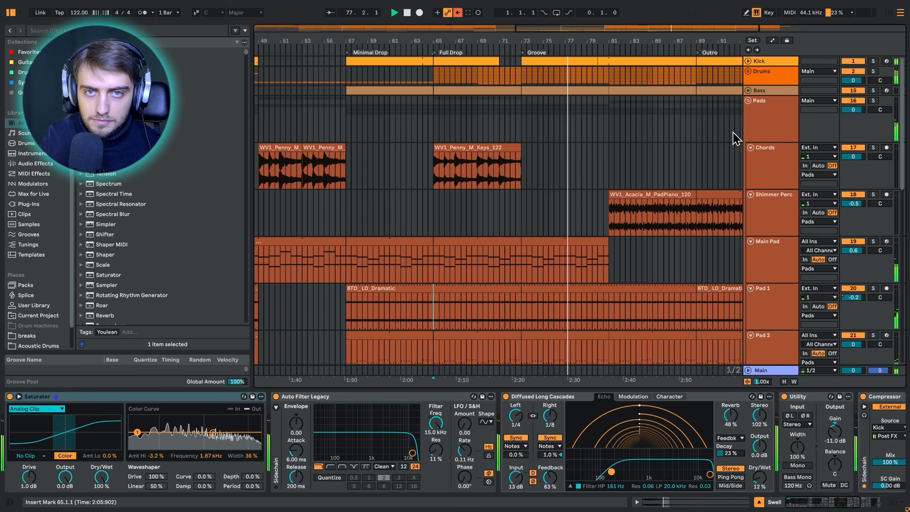
pyautogui.scroll(-10, 713, 188)
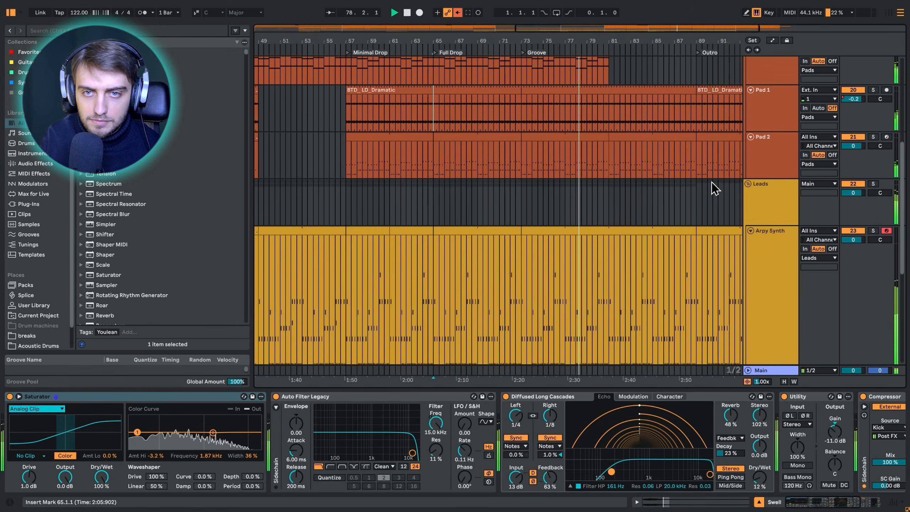
pyautogui.scroll(-1, 713, 188)
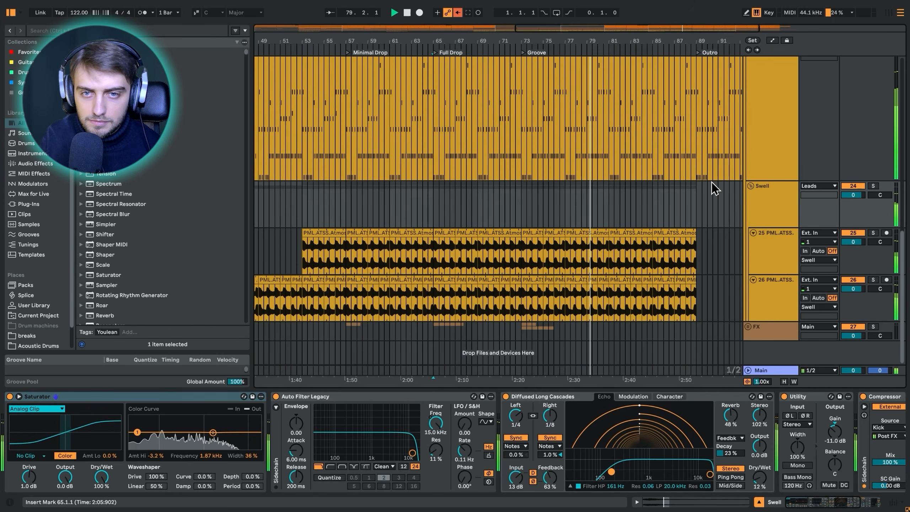